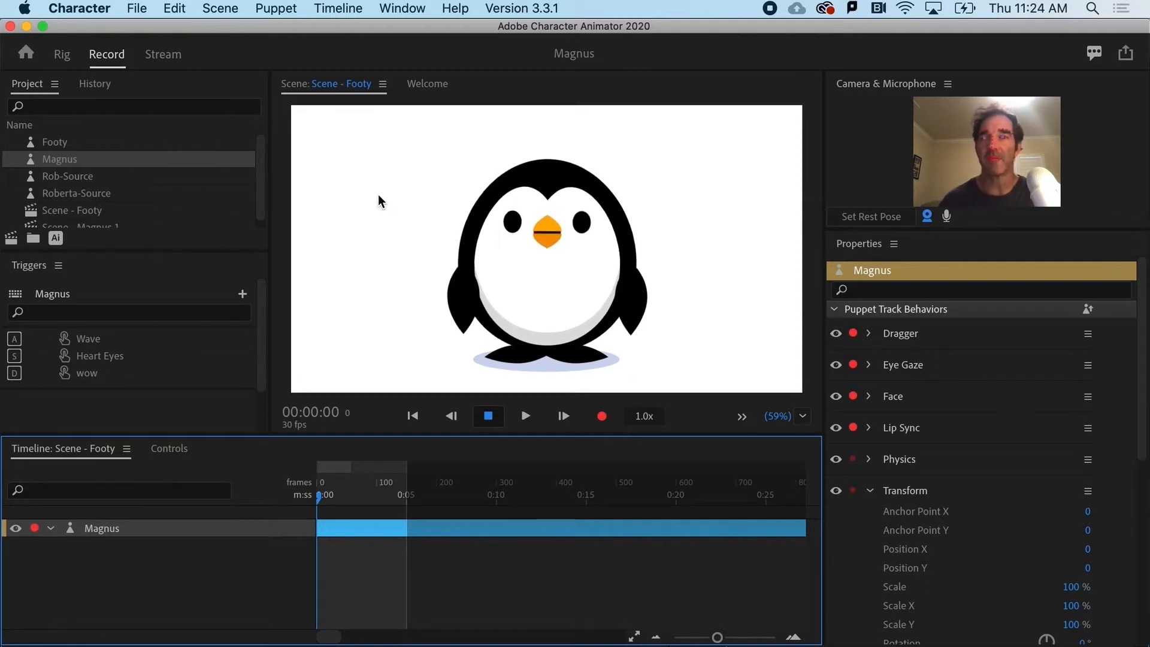
Open the Magnus puppet's source artwork in Illustrator for editing.
left_click(70, 161)
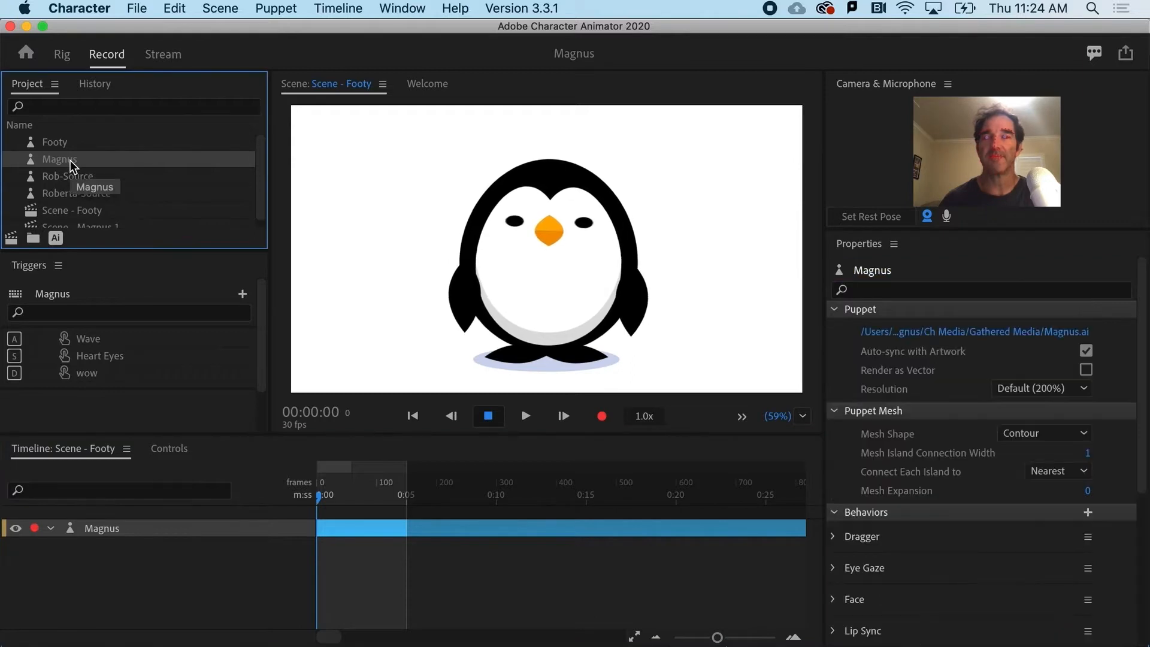
left_click(56, 239)
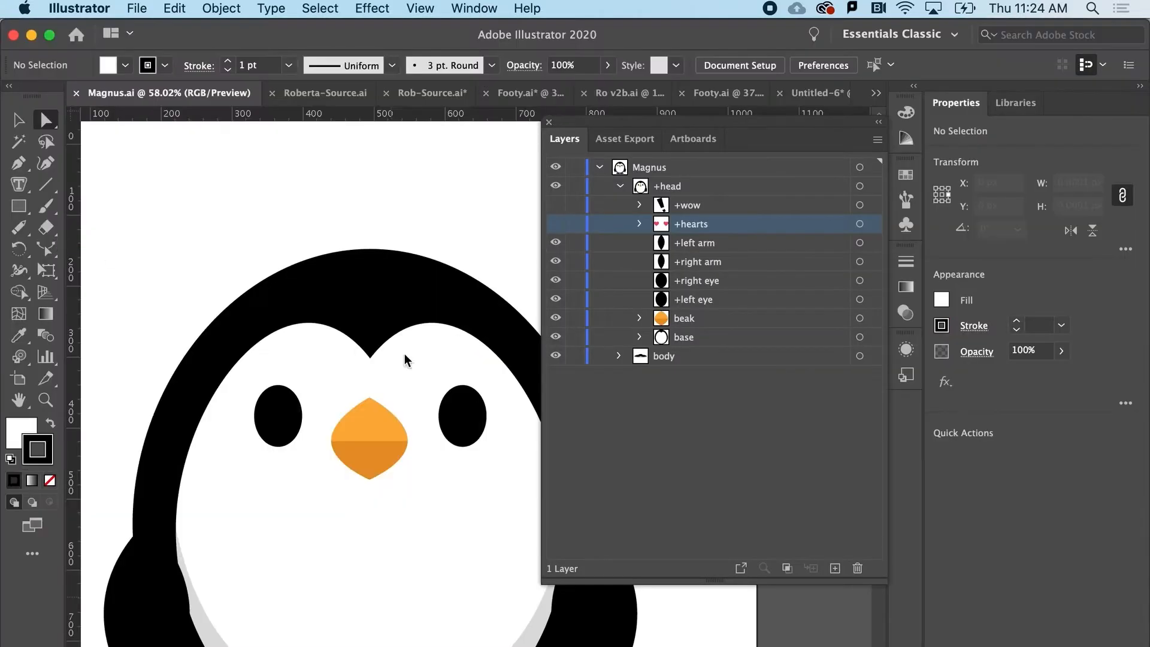
scroll(324, 446, "down", 1)
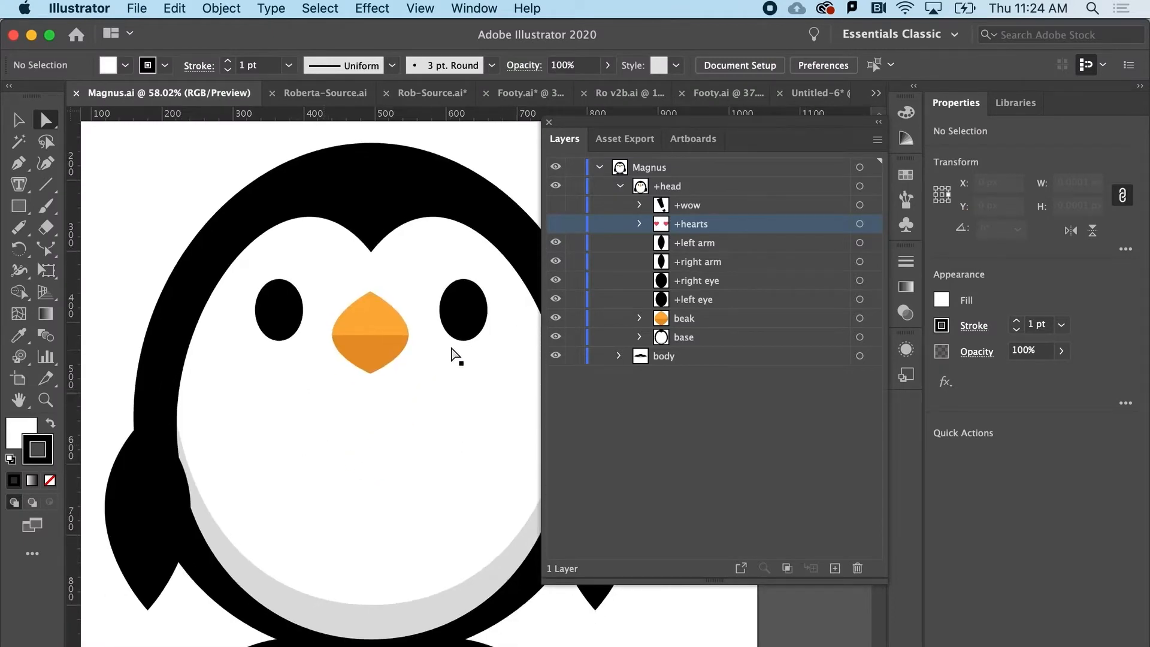
Show the +hearts group inside +head and duplicate it twice in place, directly in front of the original.
left_click(639, 224)
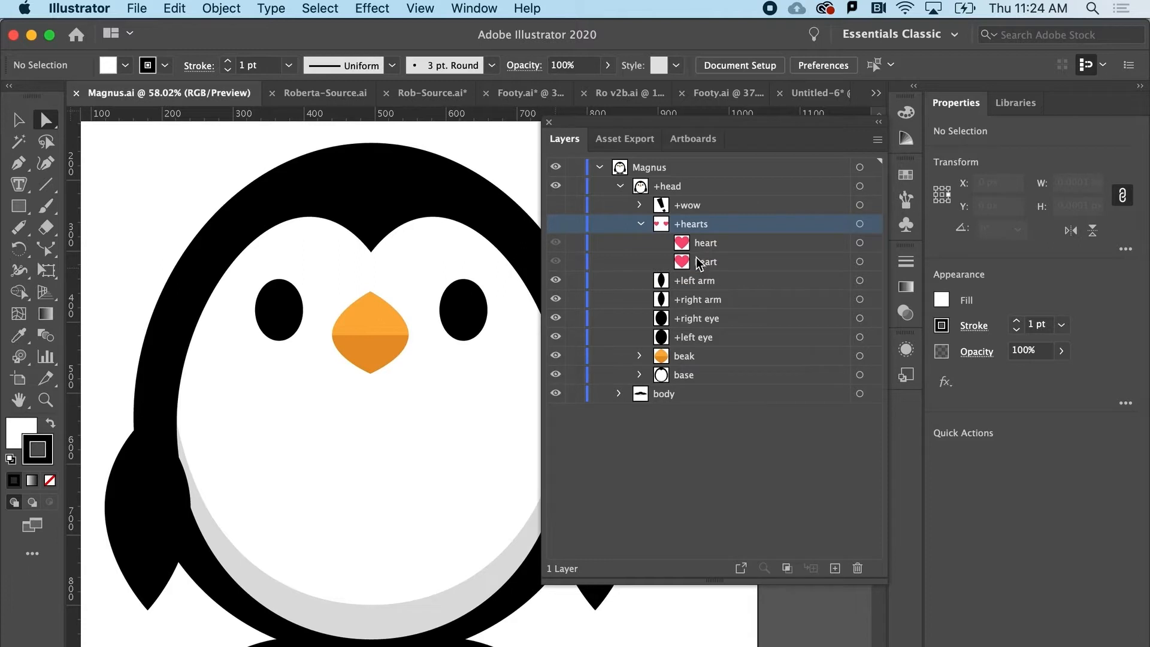
left_click(641, 224)
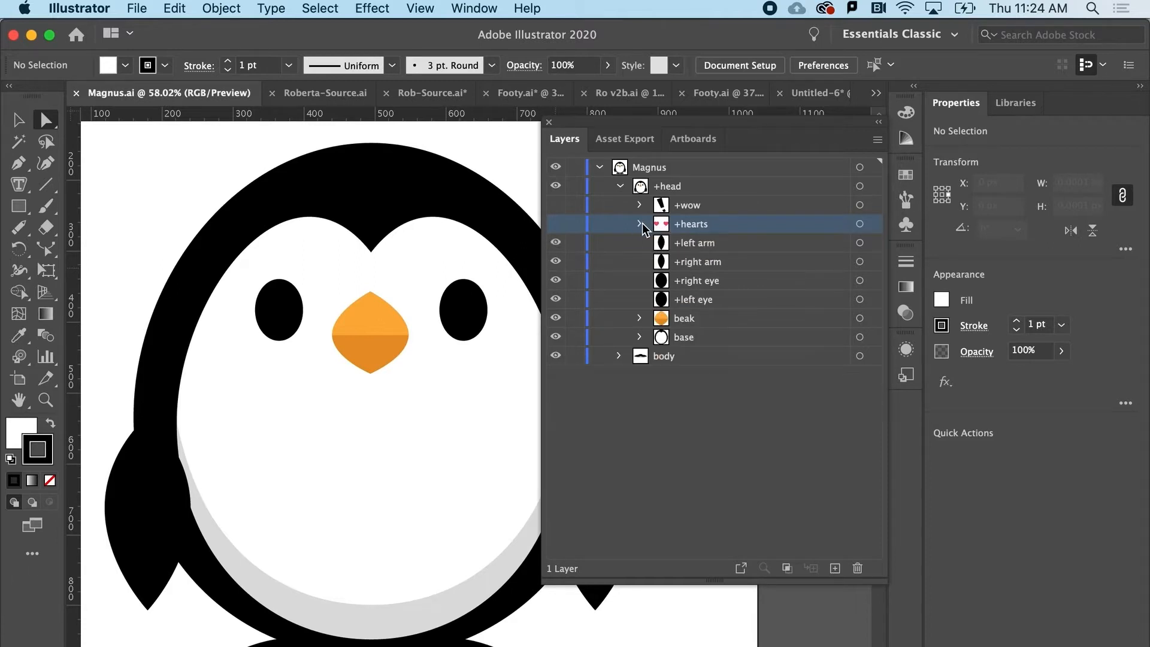
left_click(555, 224)
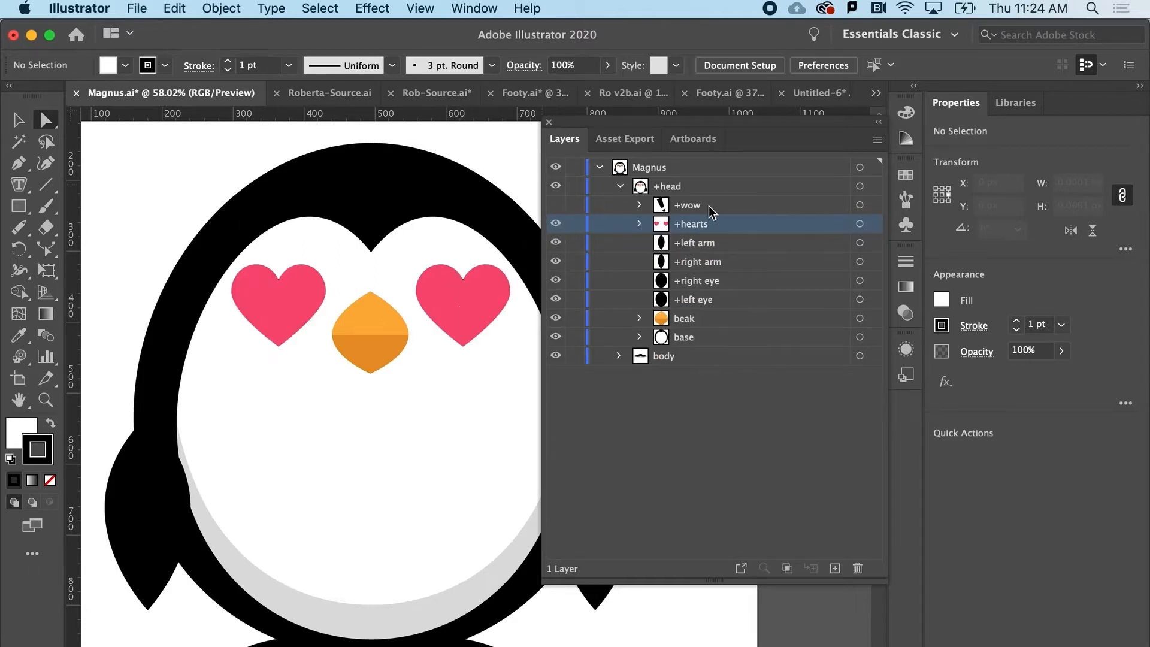
left_click(860, 224)
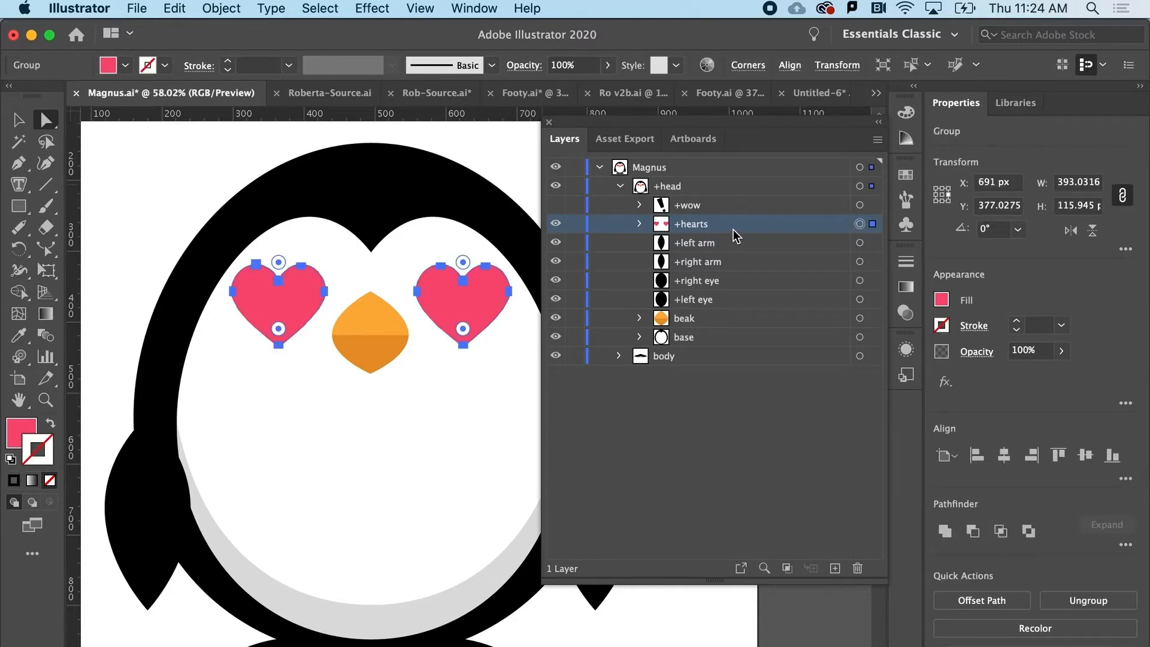
key("super+c")
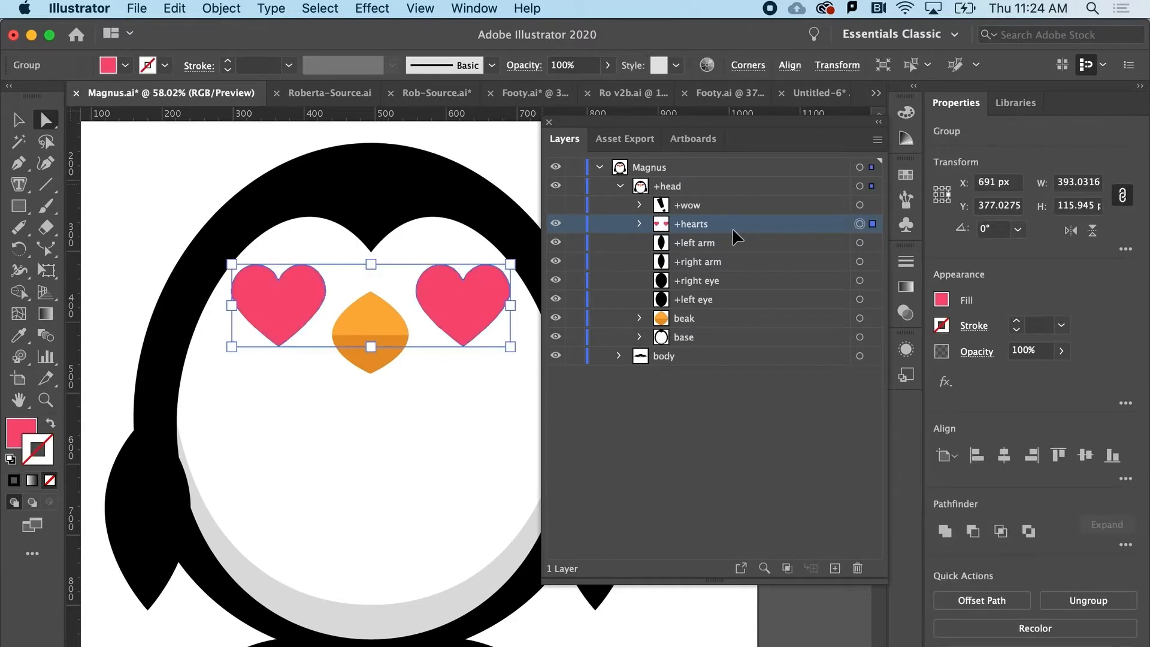
key("super+f")
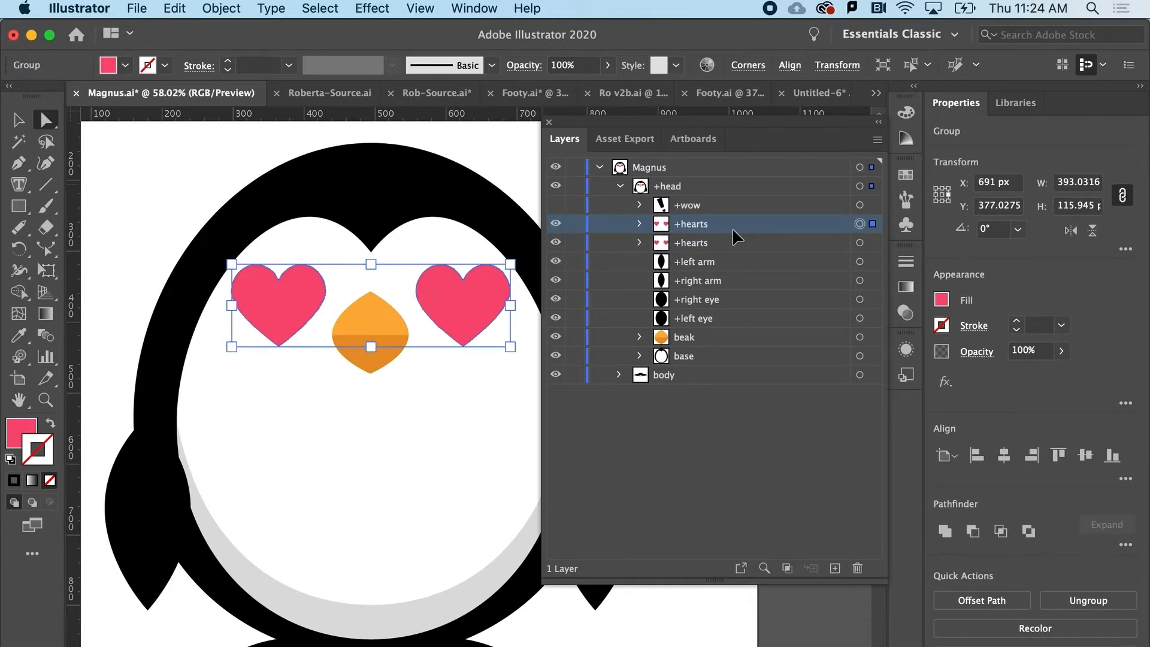
key("super+f")
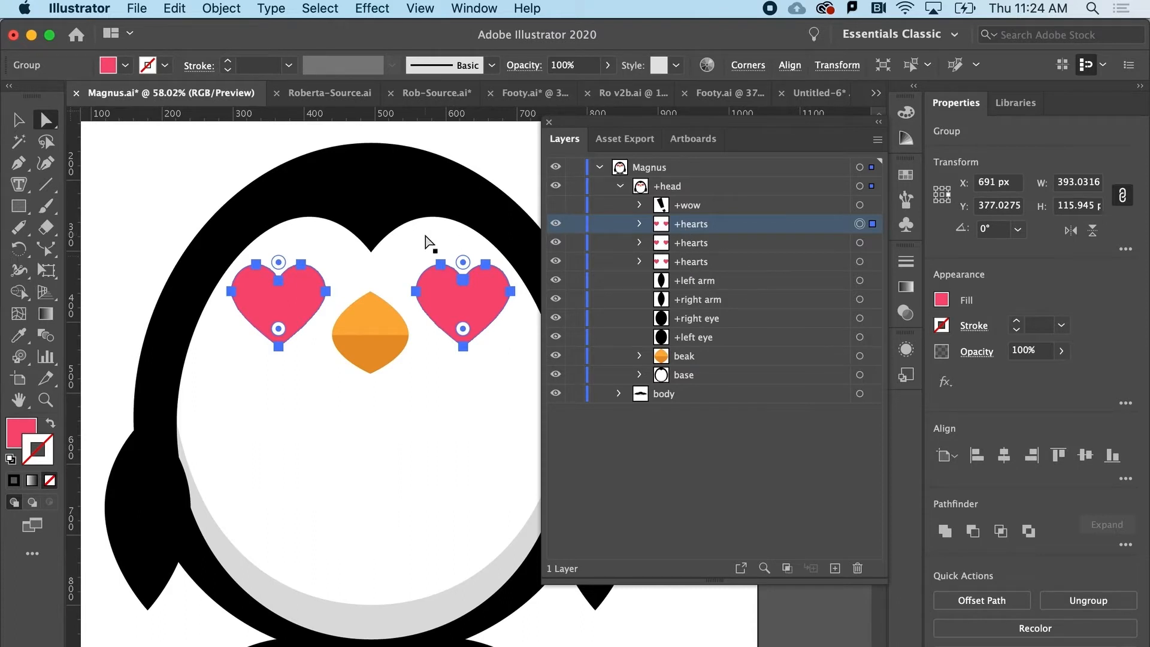
Rename the three stacked +hearts groups as 1, 2 and 3 in order from the front.
double_click(681, 226)
type("1")
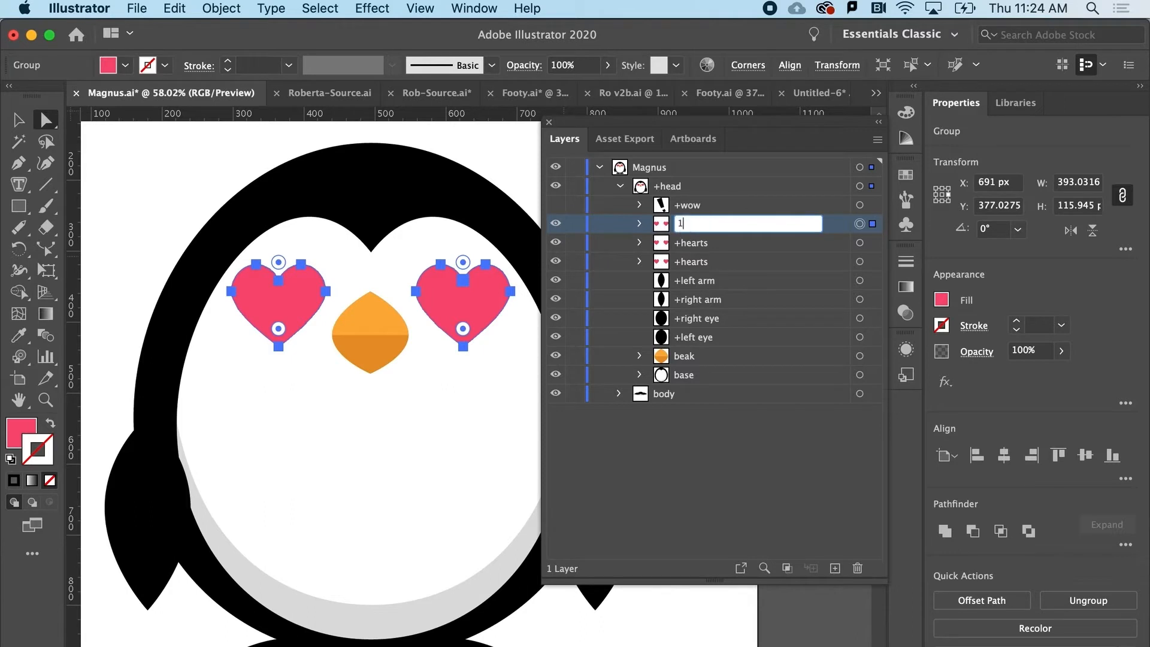
double_click(689, 241)
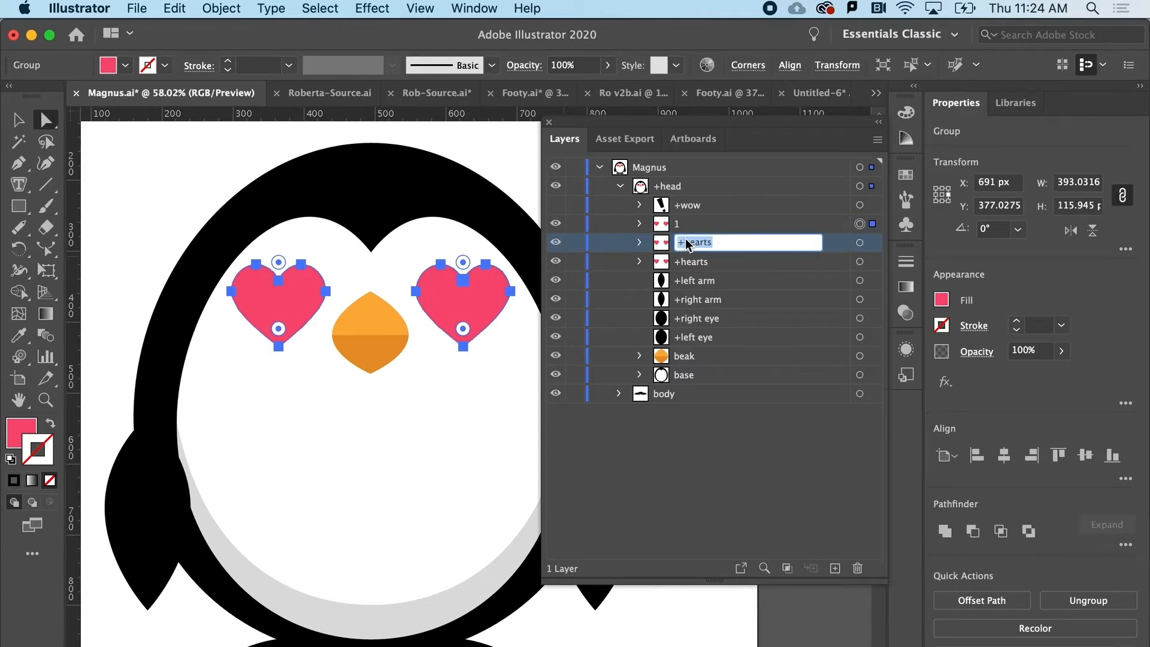
type("2")
double_click(688, 262)
type("3")
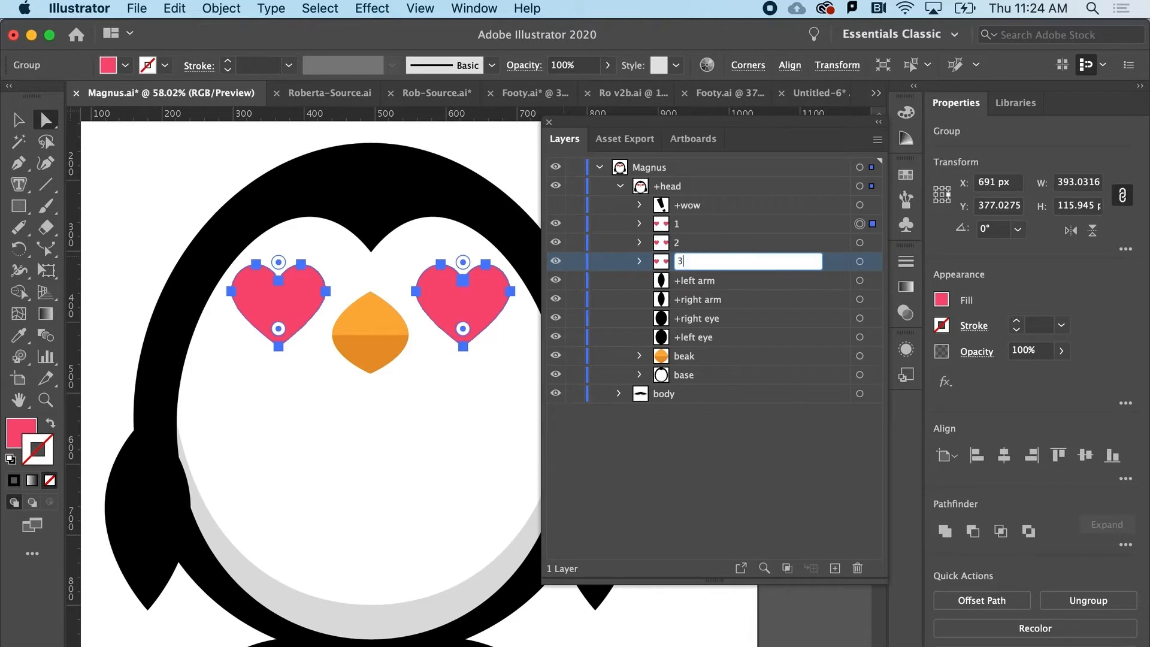
left_click(696, 285)
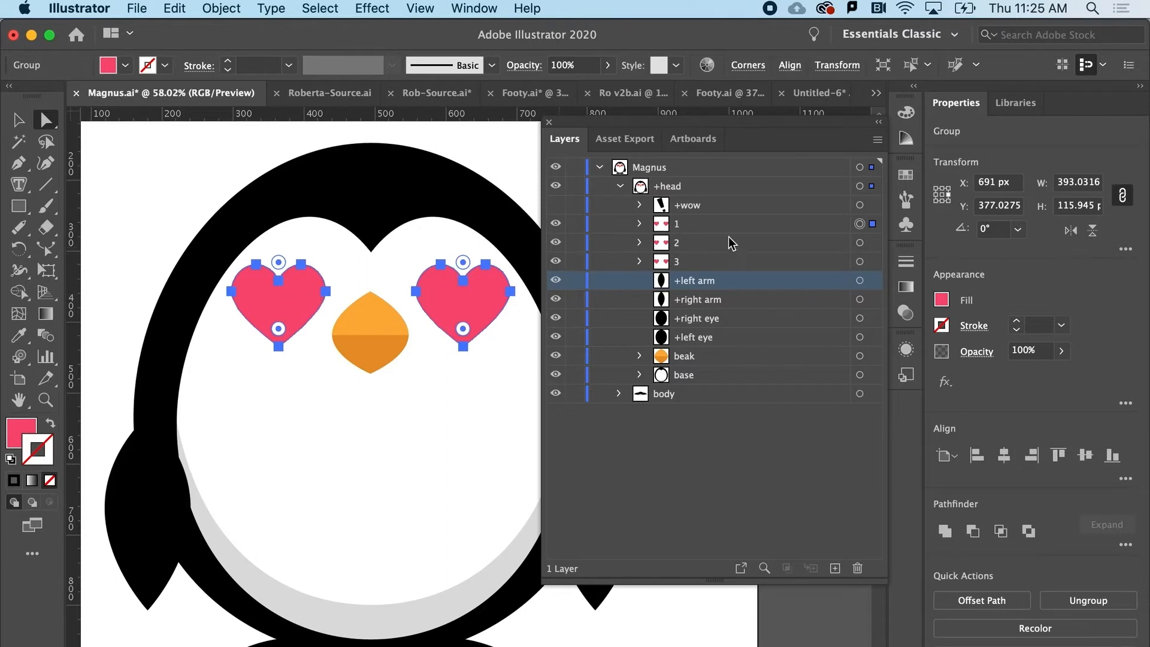
Enlarge heart group 2 to about 447 × 132 px and heart group 3 to about 489 × 144 px, scaling each from its centre.
left_click(860, 242)
left_click(15, 122)
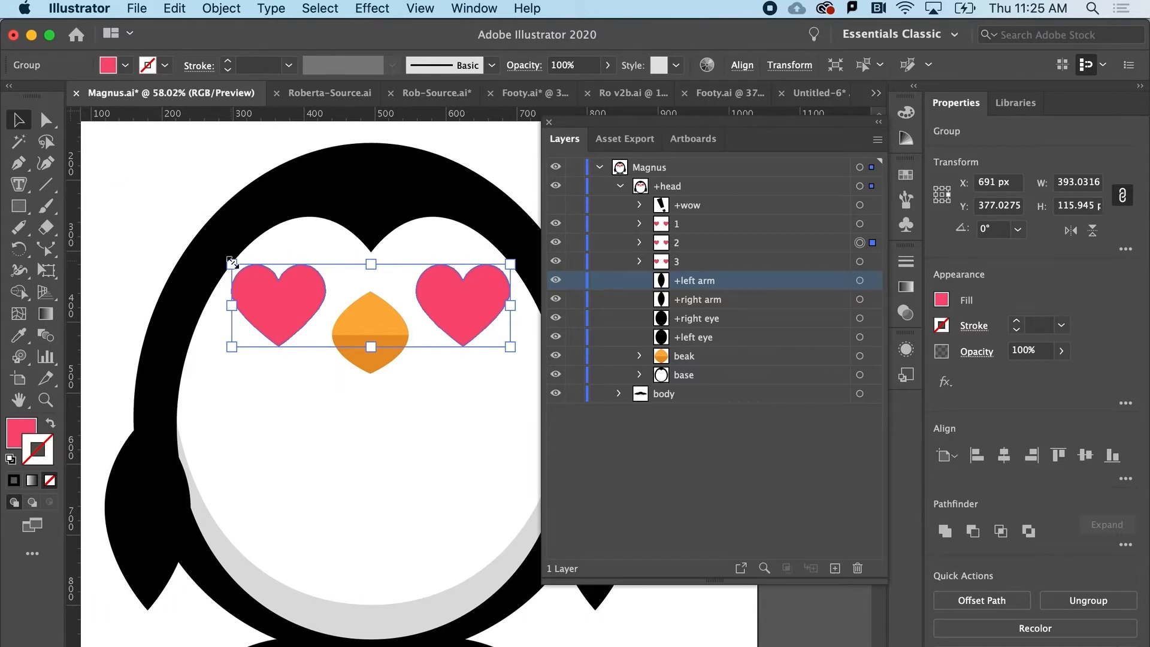
left_click_drag(232, 262, 212, 252)
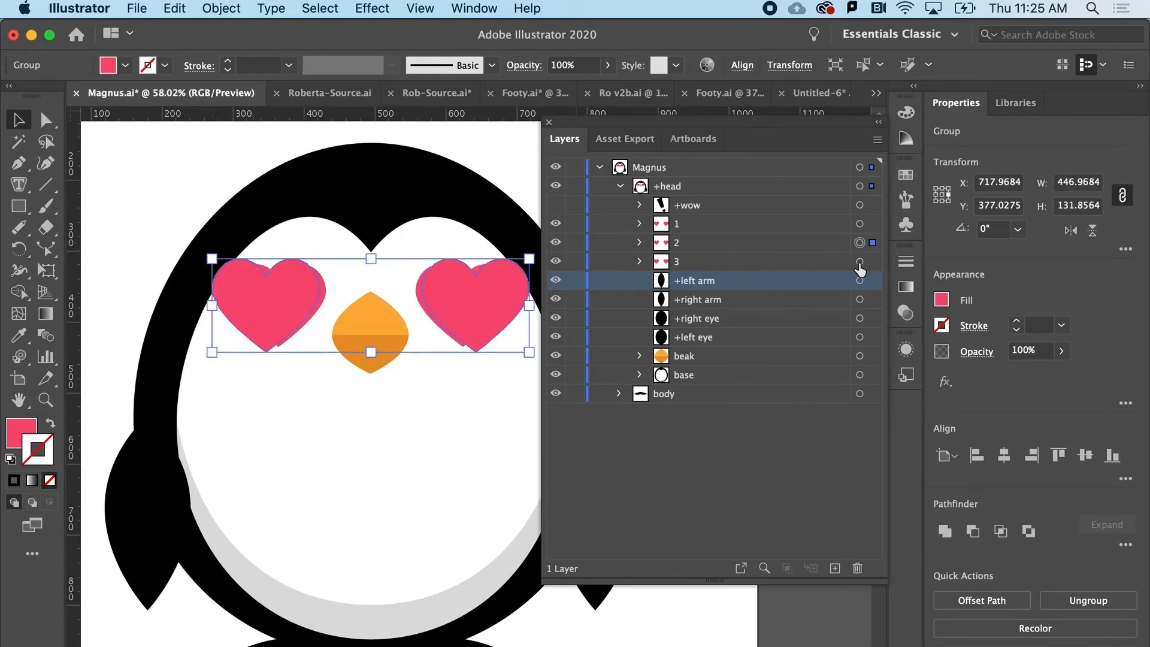
left_click(860, 261)
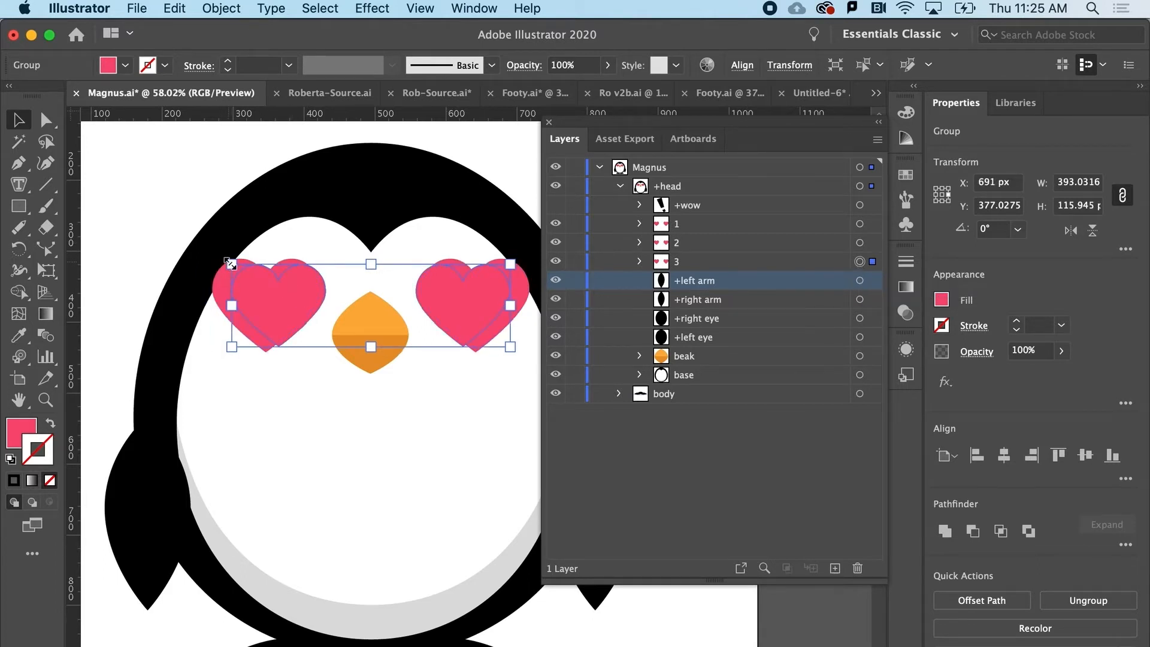
left_click_drag(230, 262, 199, 244)
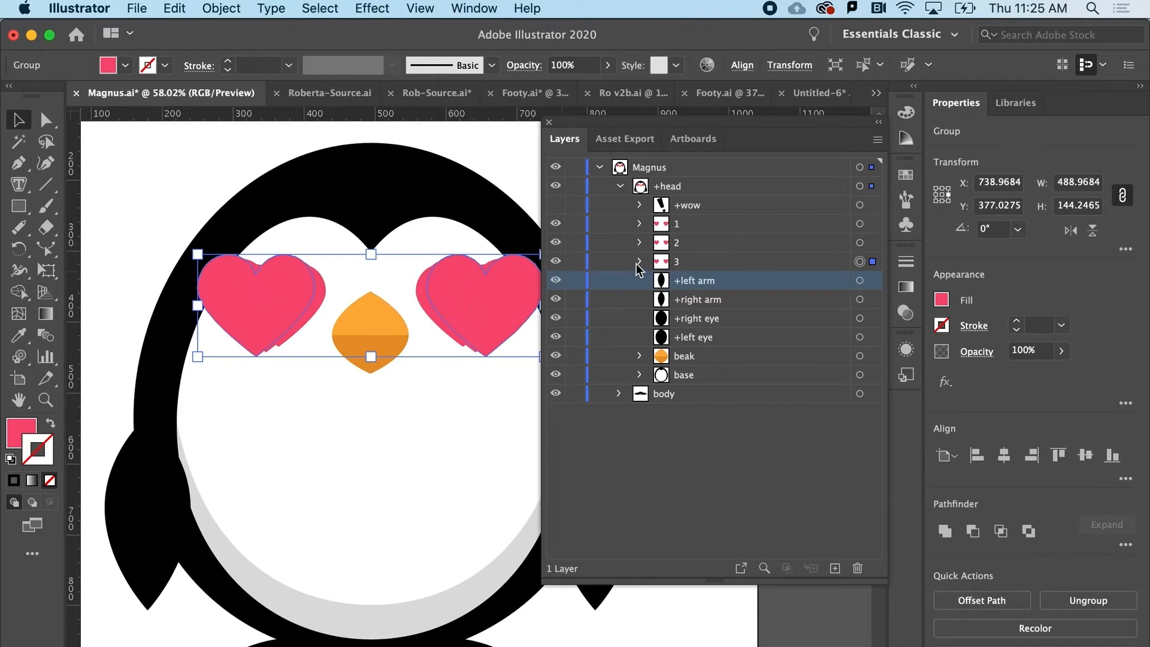
left_click(735, 251)
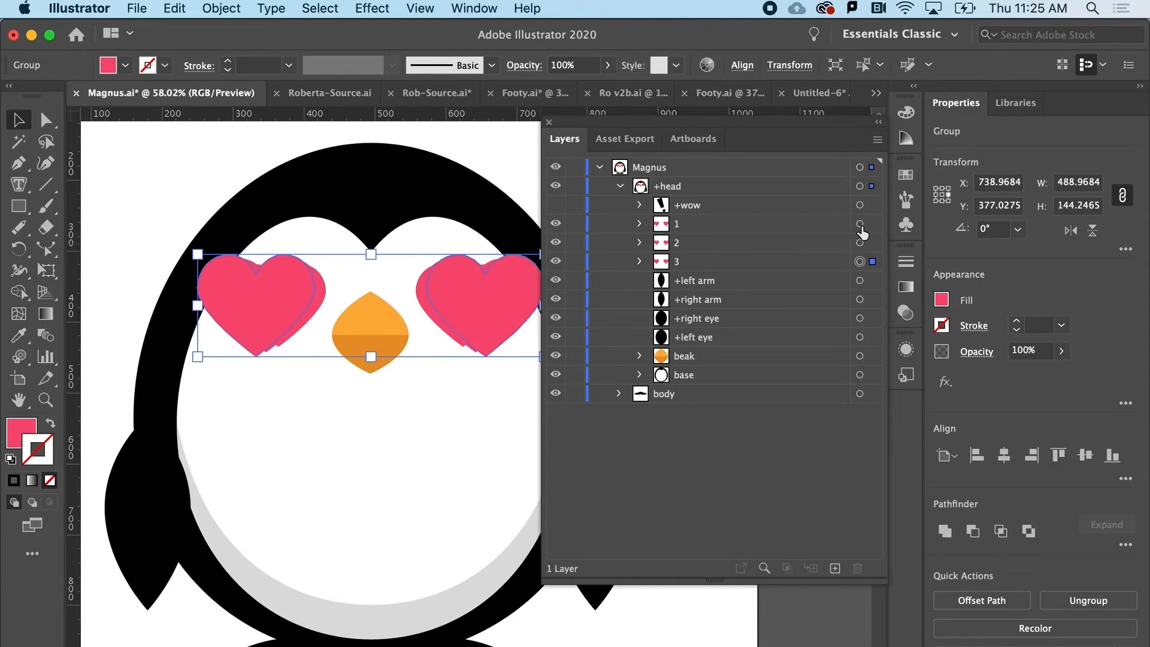
Group heart groups 1, 2 and 3 together and name the new group +hearts.
left_click(859, 224)
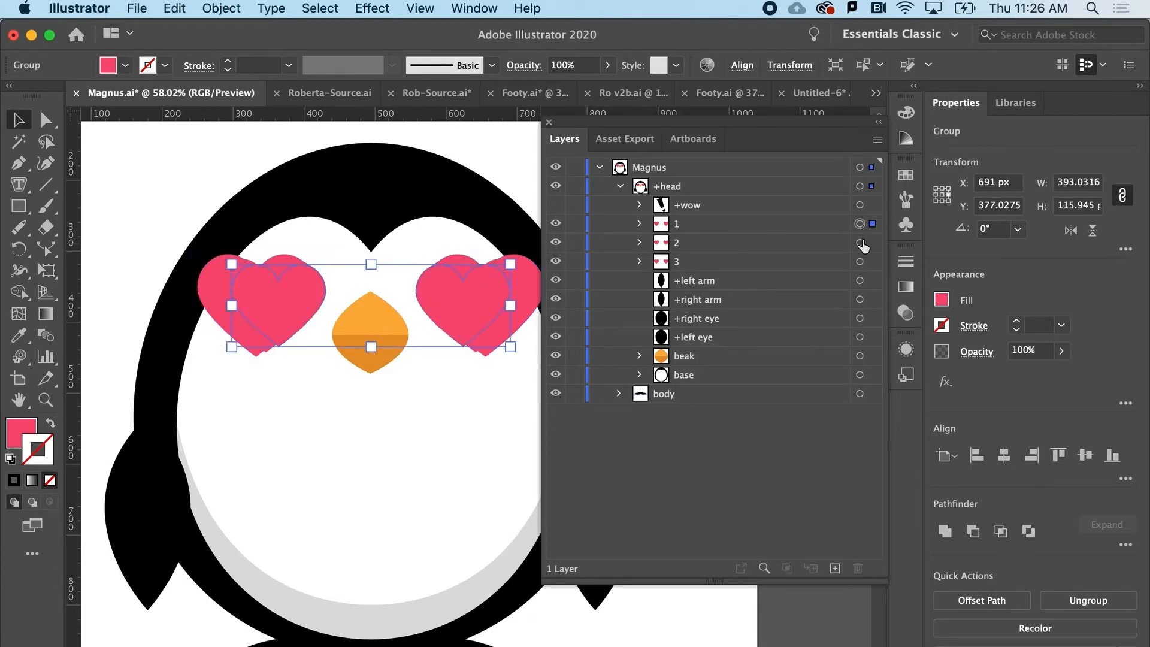
left_click(860, 242, "shift")
left_click(860, 261, "shift")
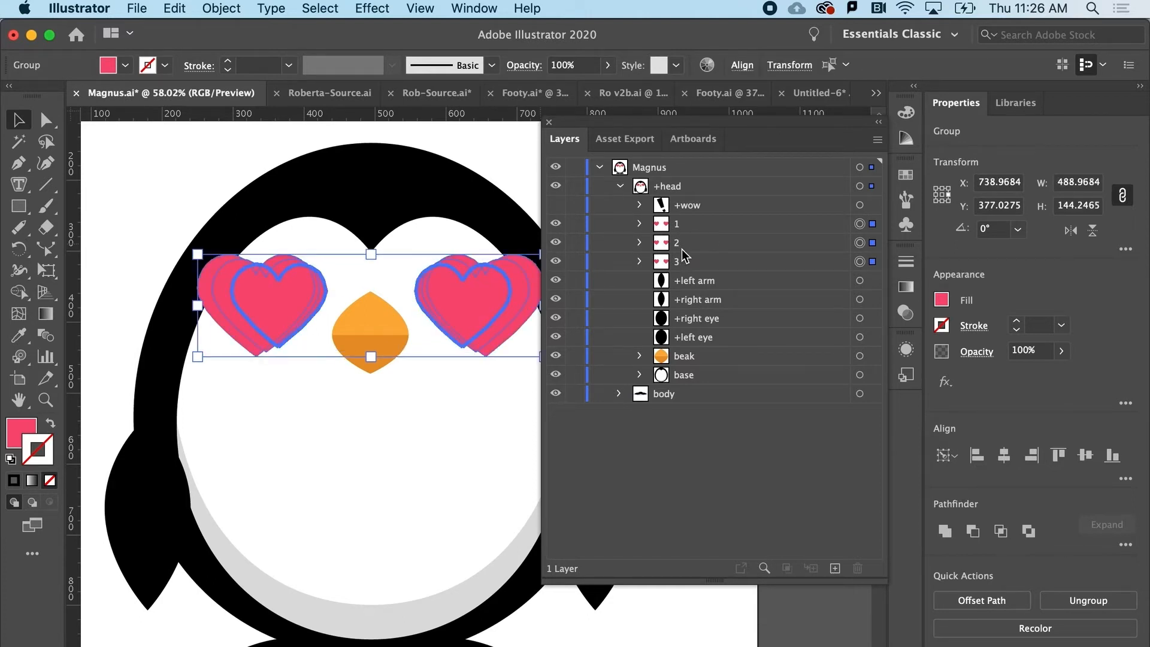
key("super+g")
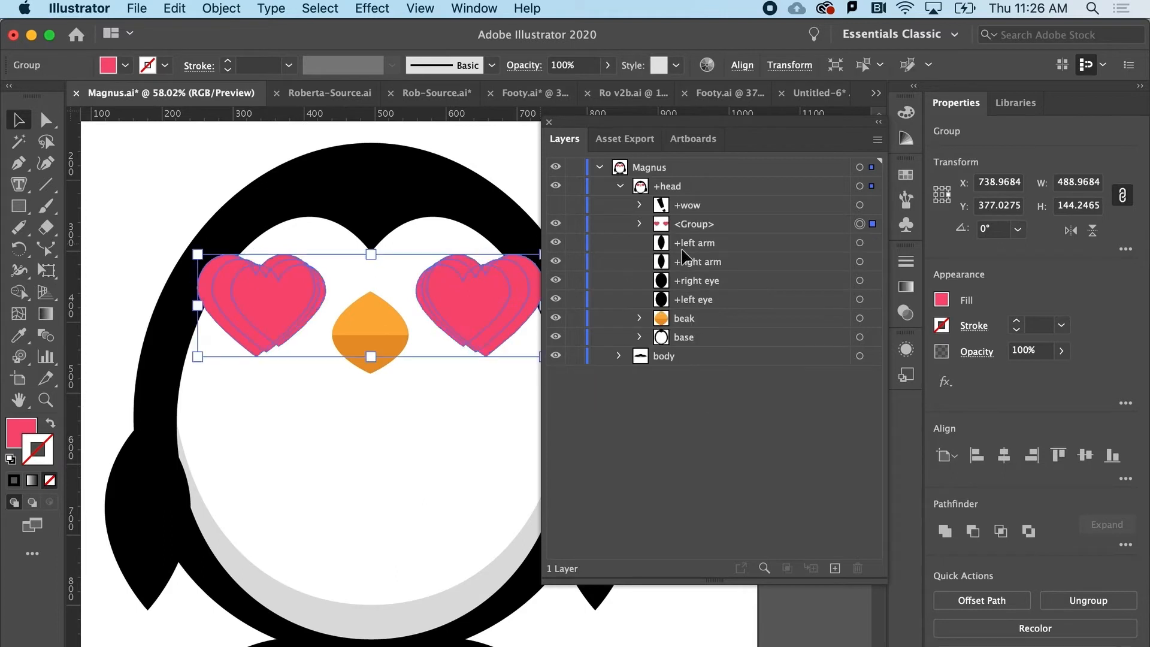
double_click(693, 225)
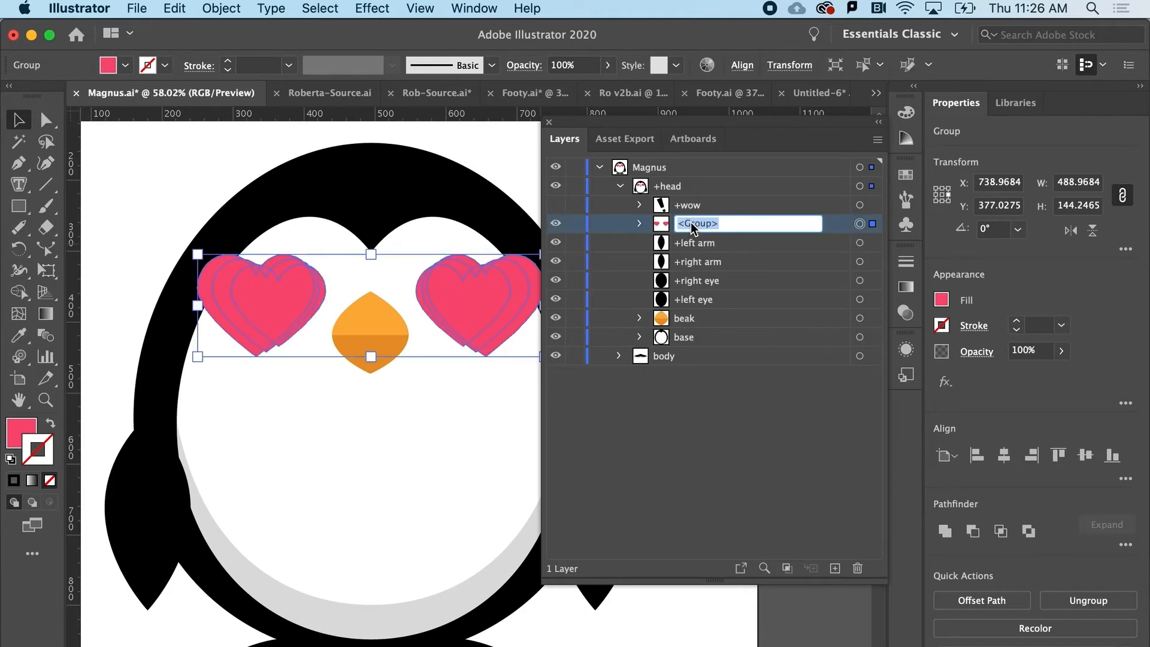
type("+hearts")
left_click(711, 245)
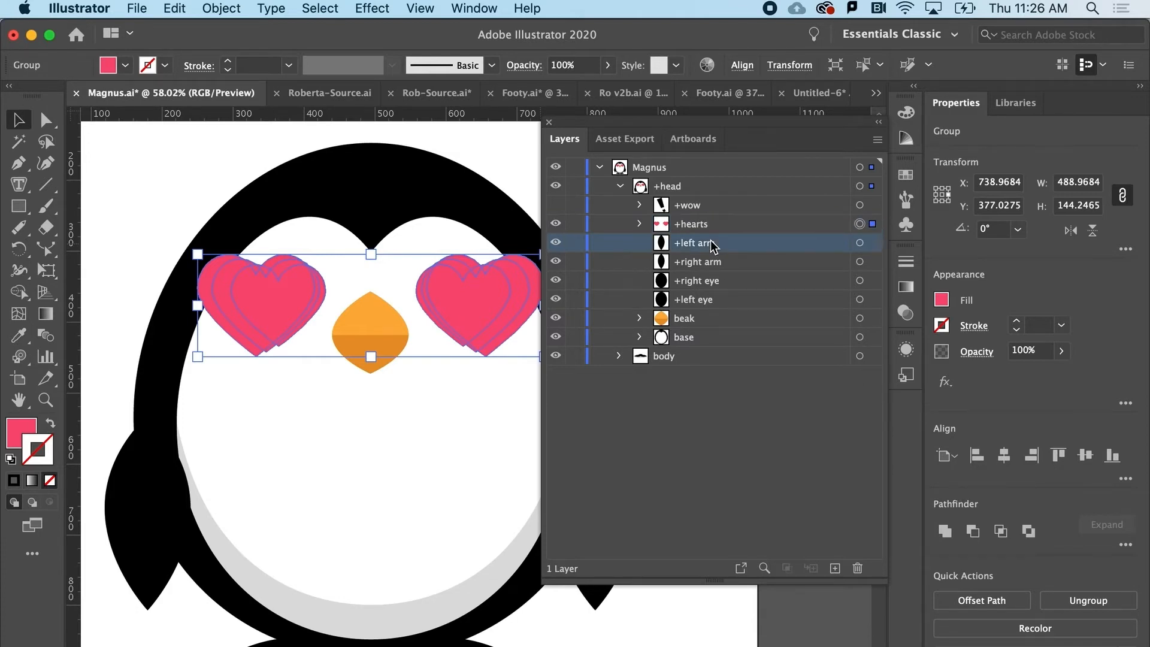
Save the Magnus artwork and switch back to Character Animator.
left_click(138, 8)
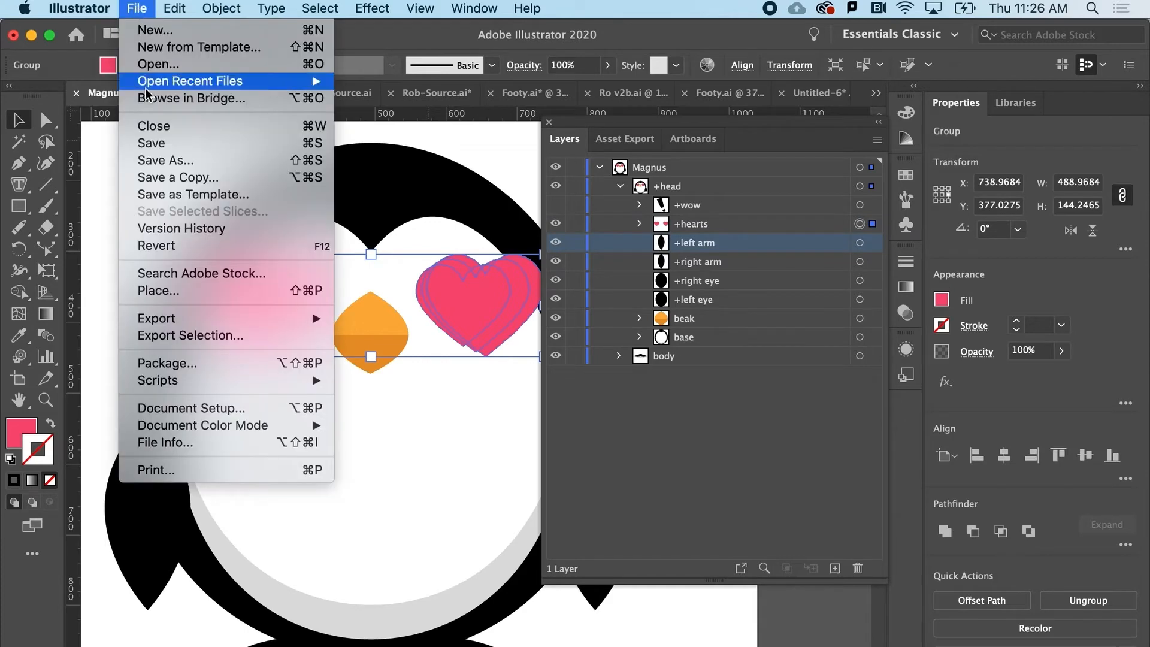
left_click(153, 144)
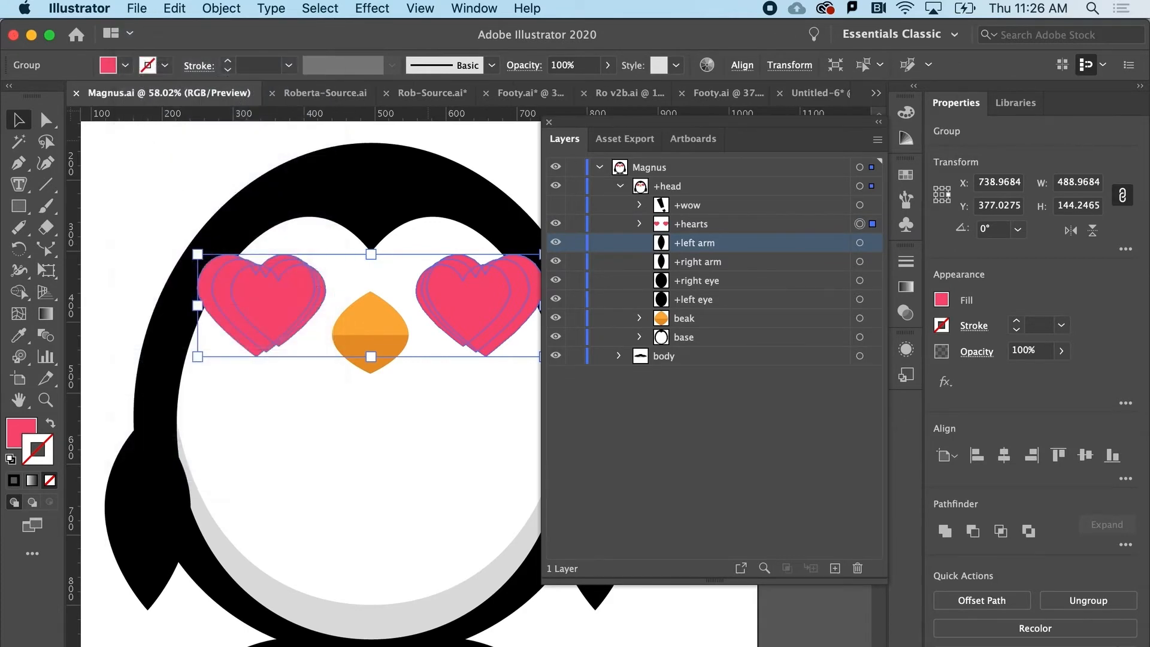
left_click(347, 644)
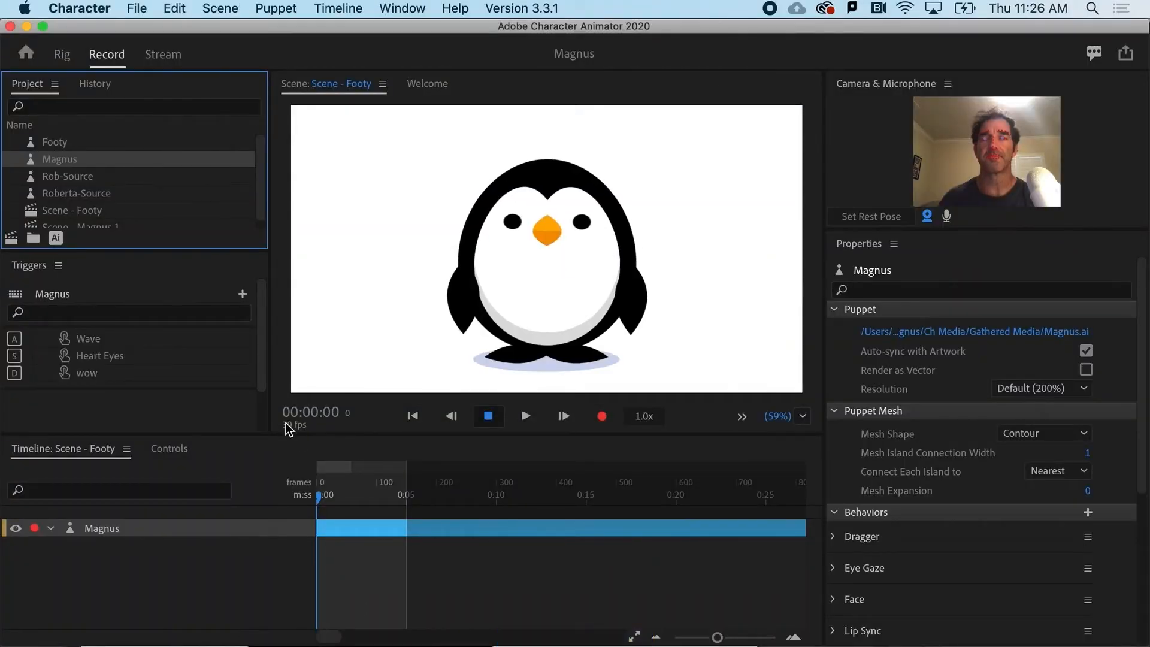
Test the Heart Eyes trigger on the Magnus puppet by activating and releasing it several times.
key("s")
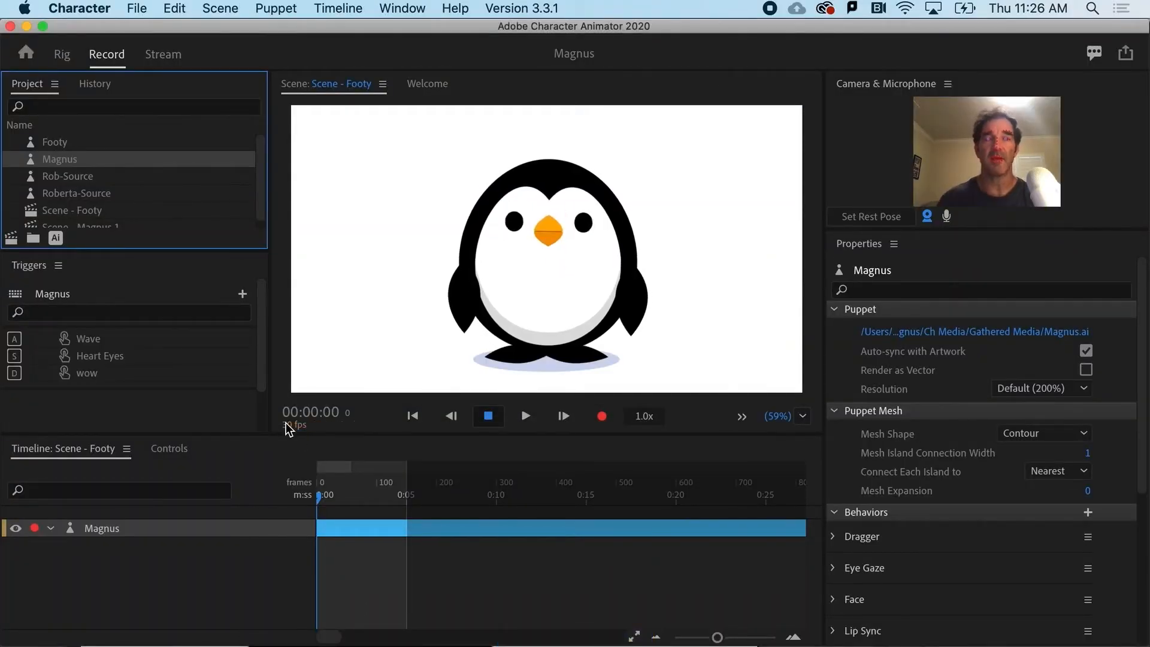
key("s")
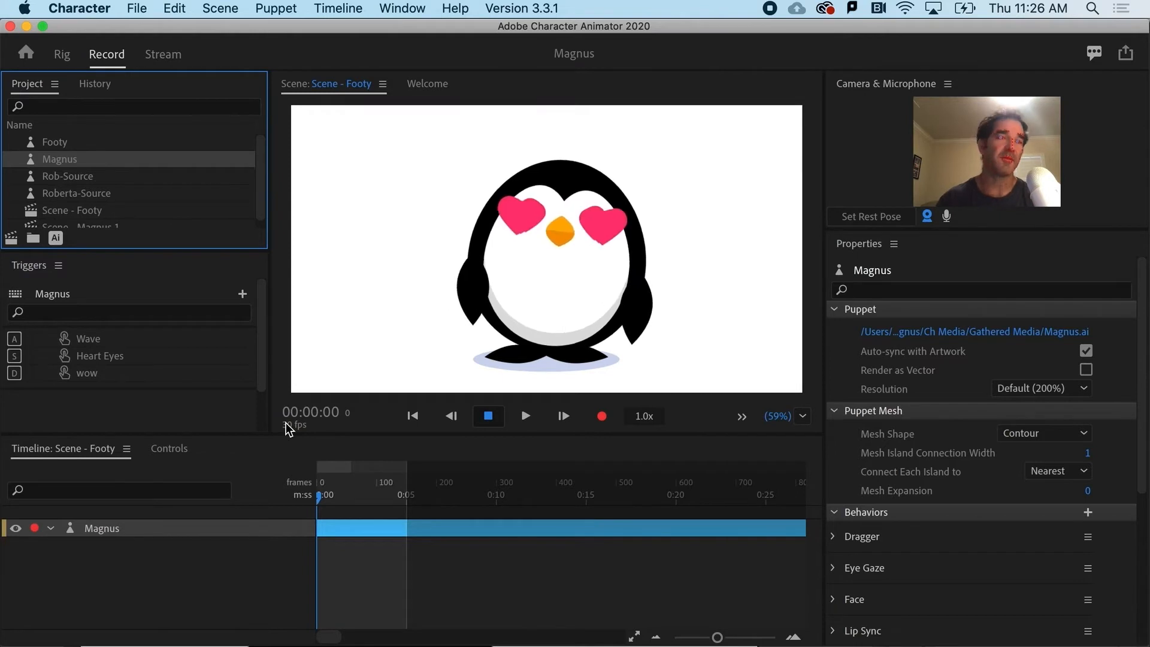
key("s")
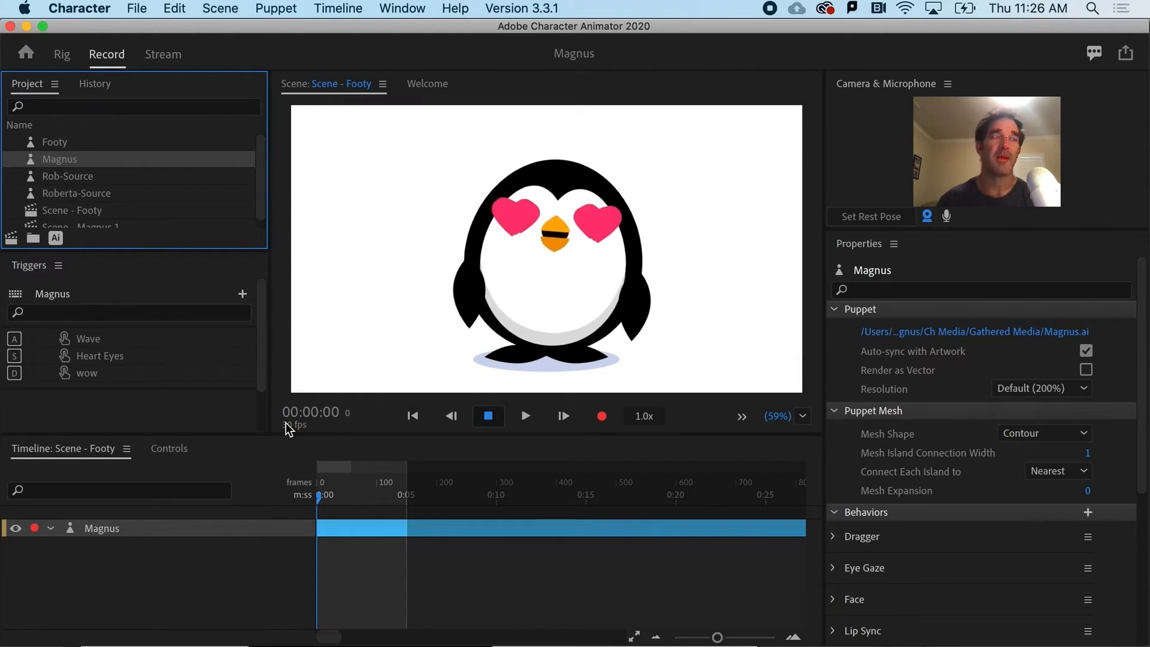
key("s")
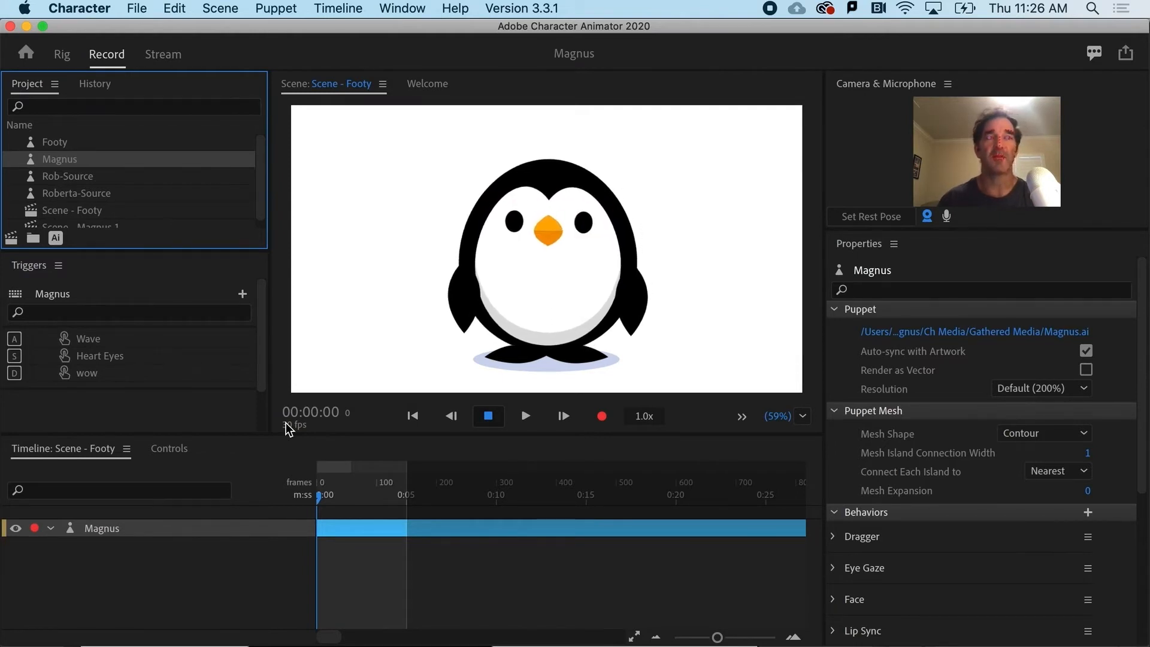
key("s")
key("s")
key("s")
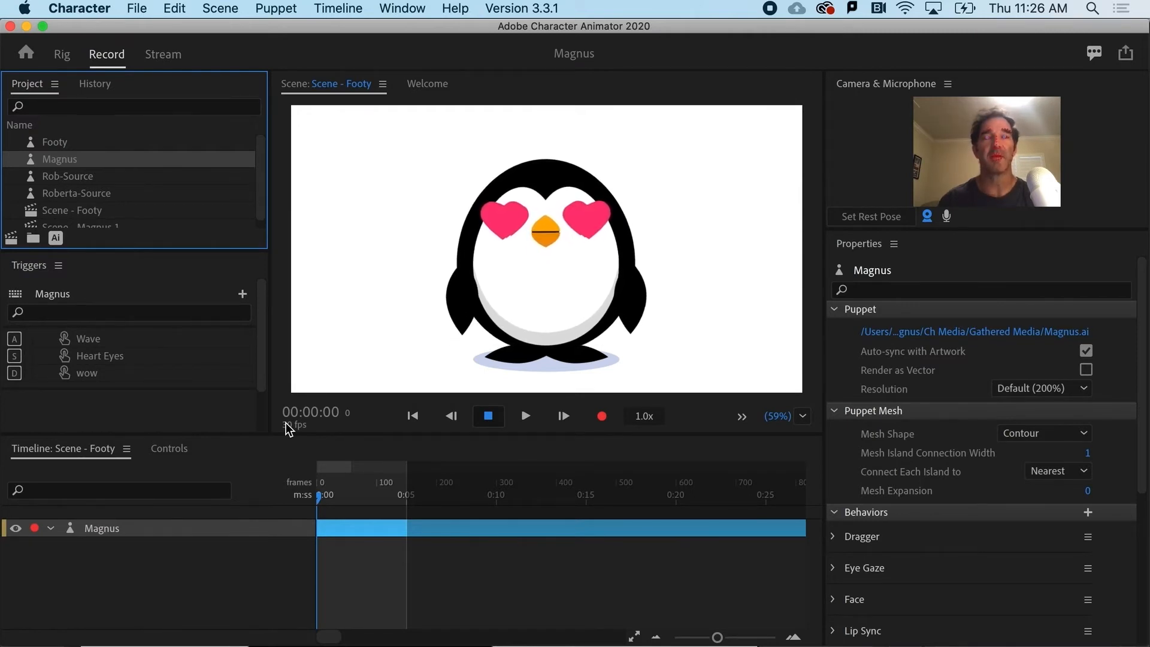
key("s")
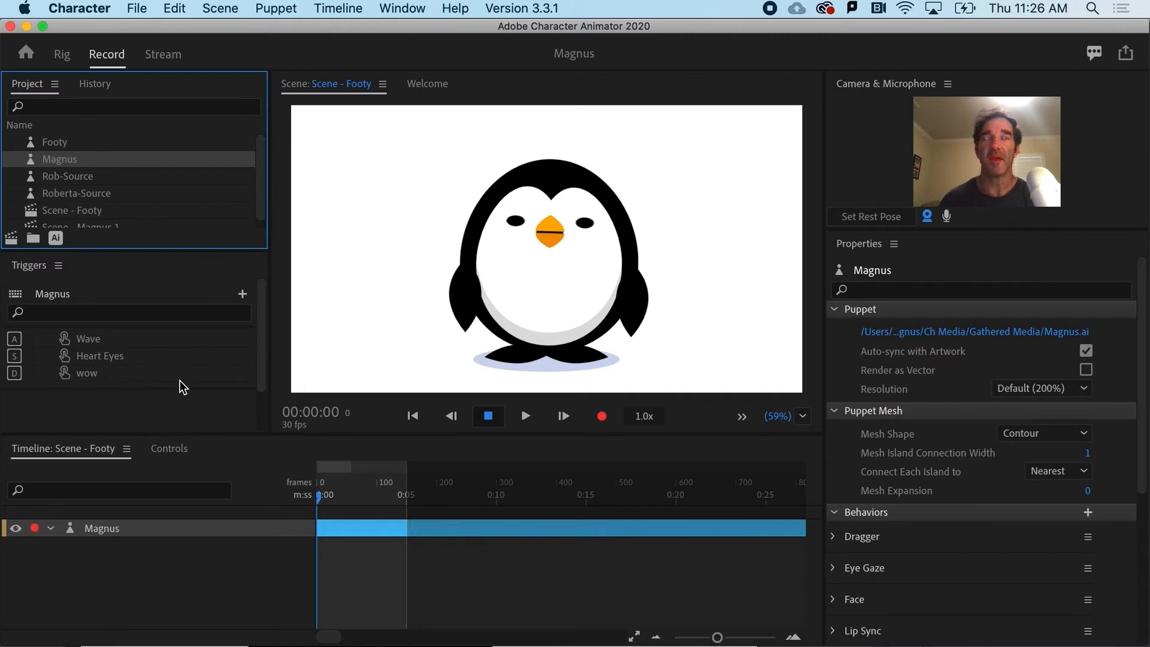
Add a Cycle Layers behavior to the hearts group in the Magnus rig and test the Heart Eyes trigger in the scene.
left_click(60, 57)
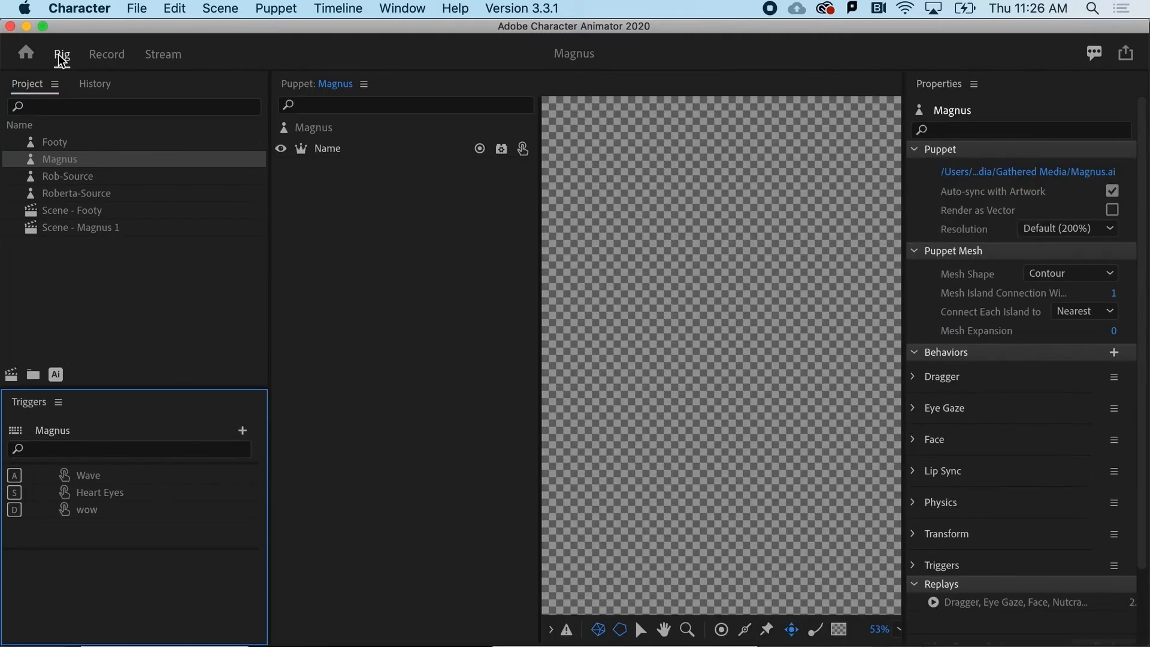
left_click(380, 219)
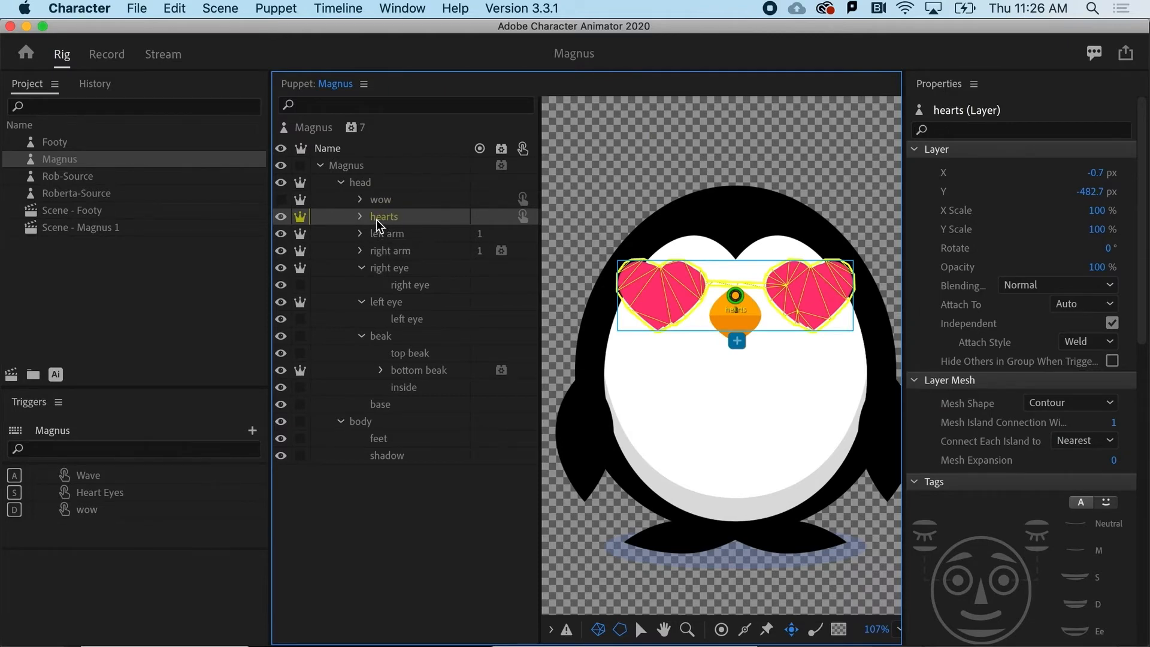
left_click(360, 217)
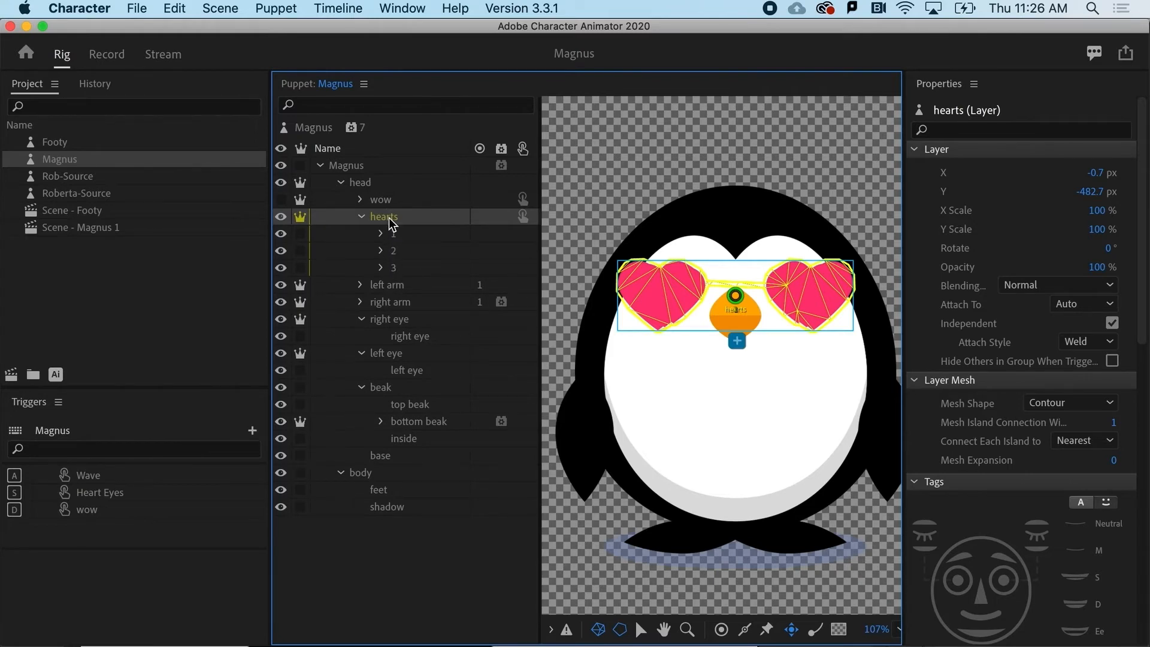
scroll(1058, 508, "down", 10)
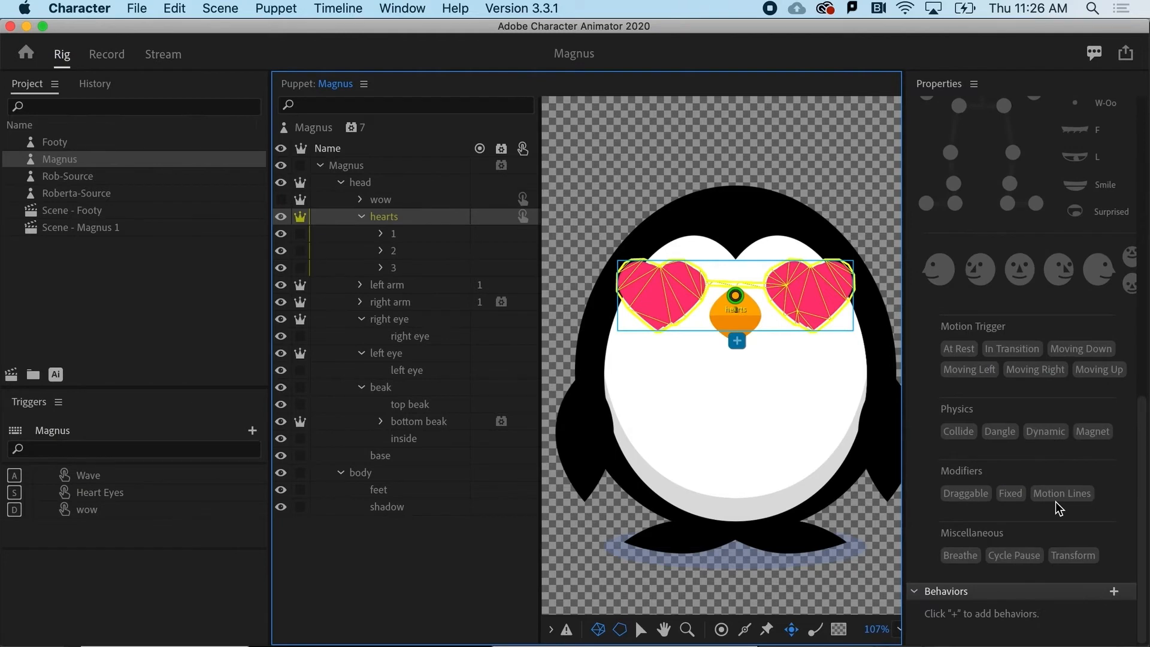
left_click(1114, 593)
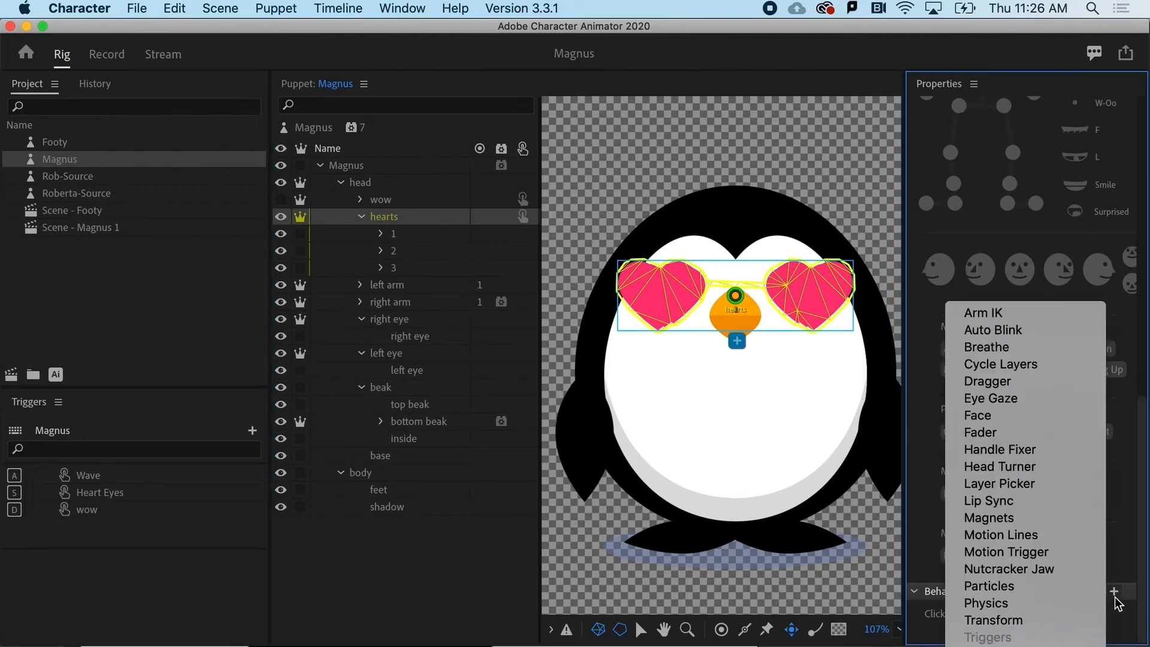
left_click(1019, 372)
scroll(1026, 423, "down", 3)
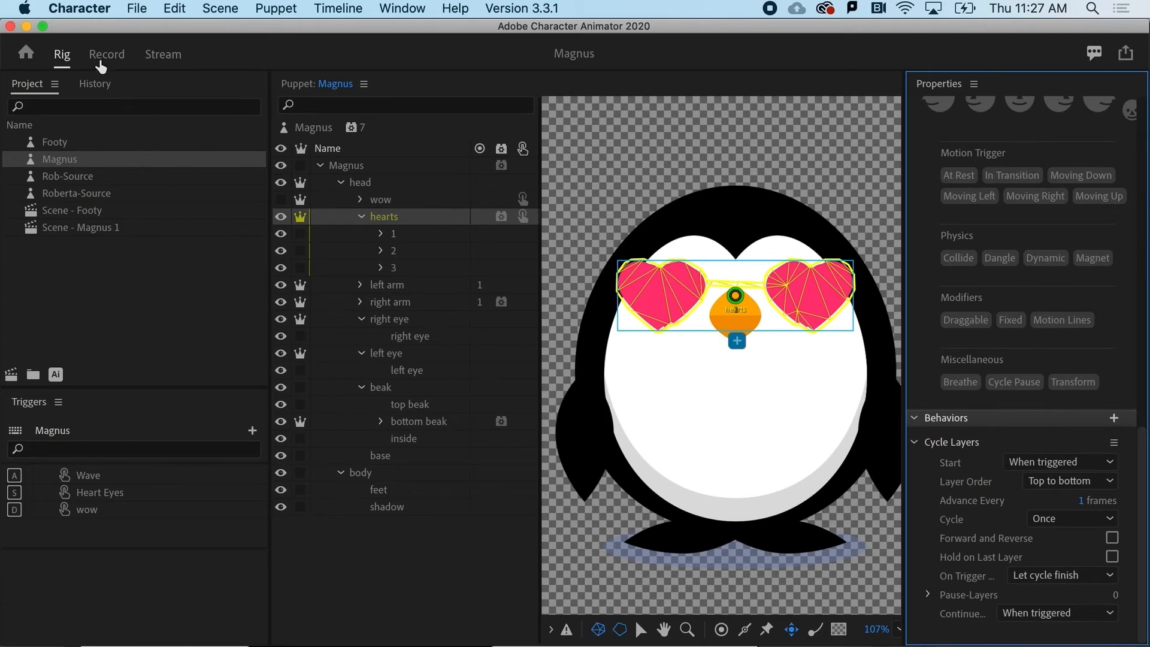
left_click(99, 62)
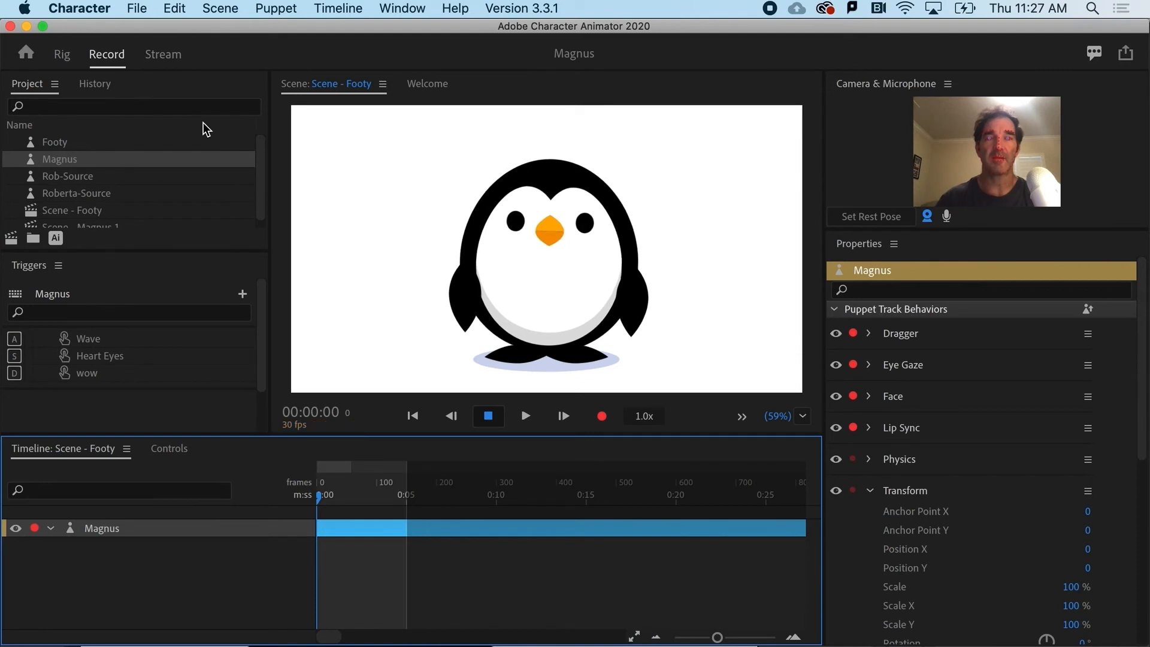
key("s")
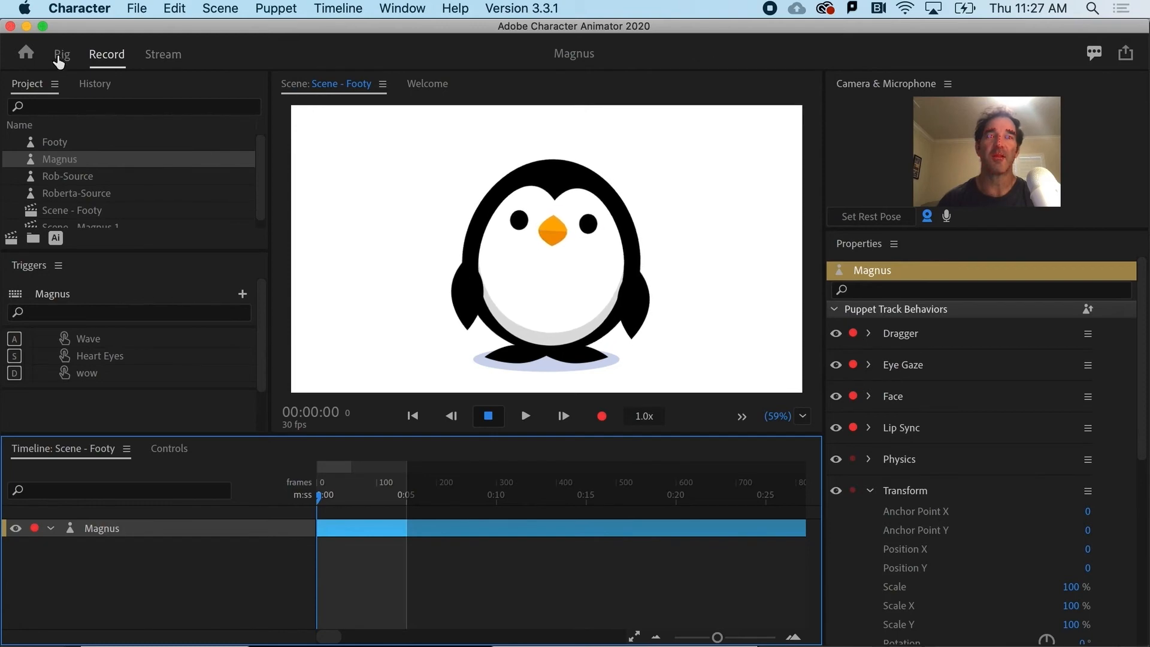
In the rig, set the hearts group's Cycle Layers behavior to advance every 2 frames and cycle continuously.
left_click(58, 57)
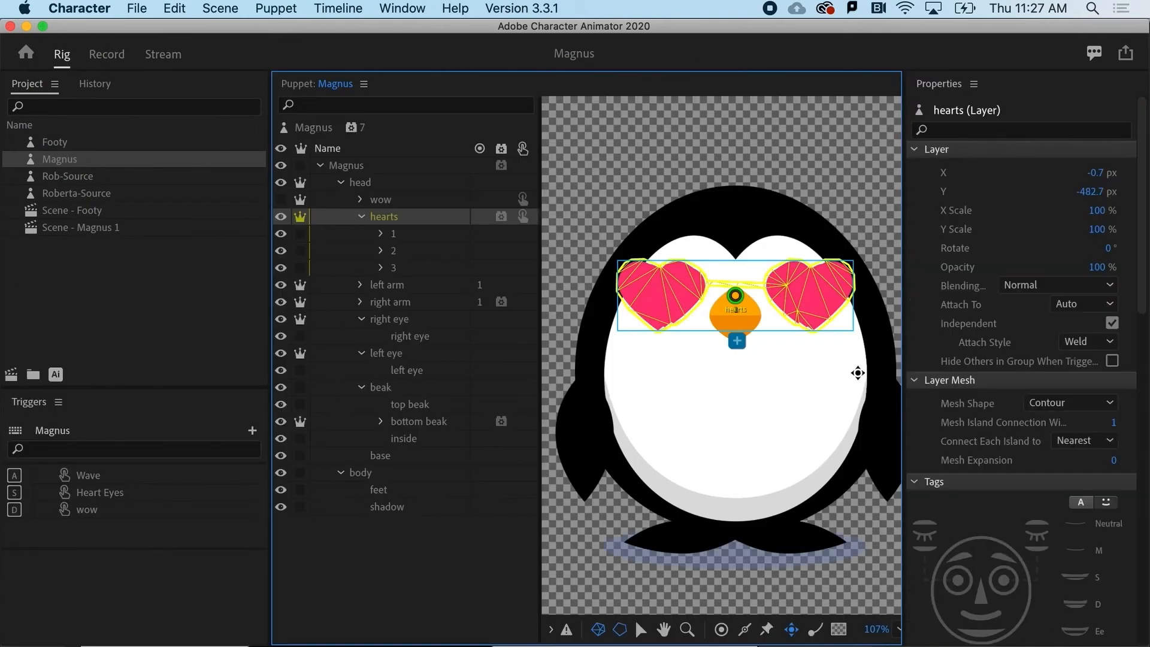
scroll(969, 453, "down", 10)
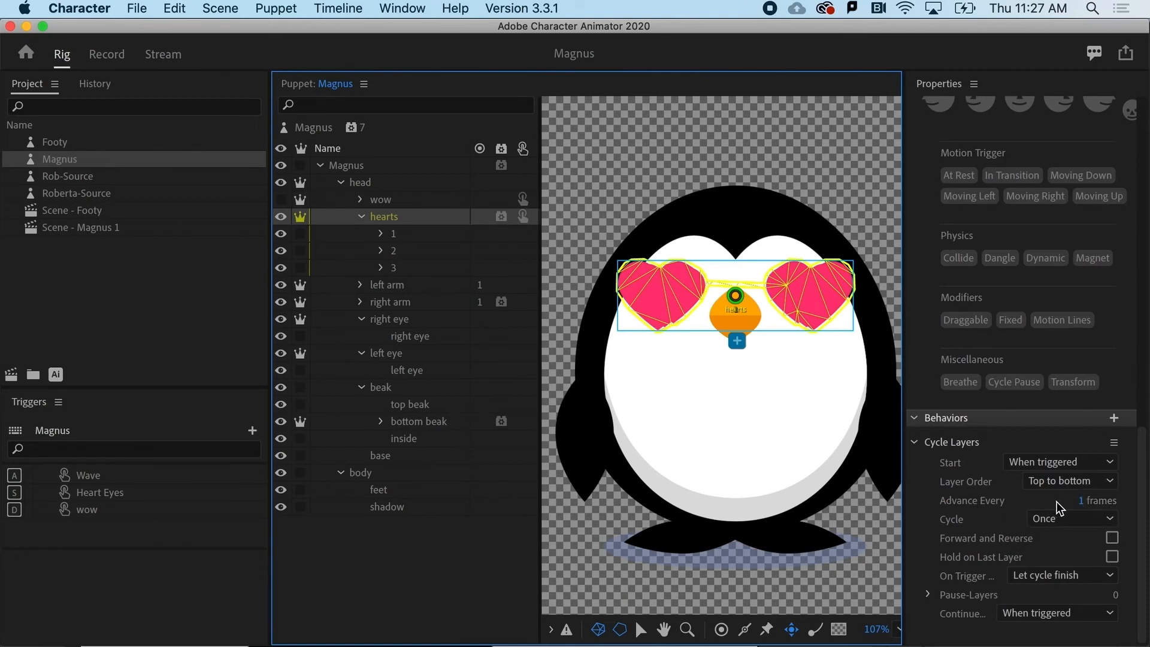
left_click(1081, 501)
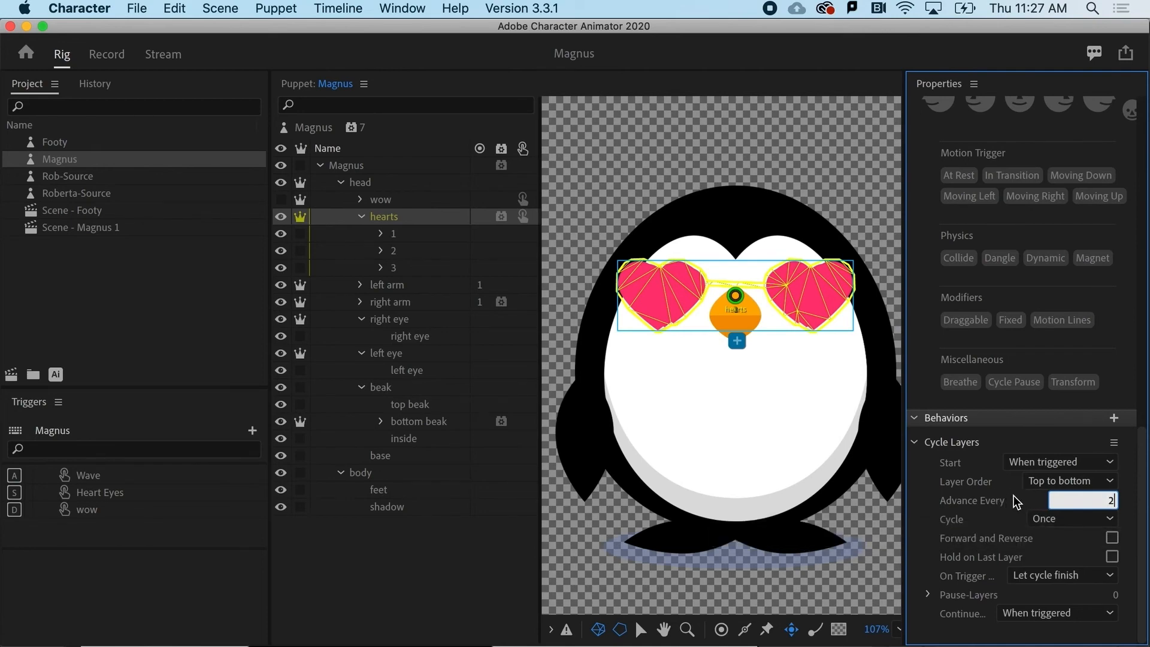
key("Return")
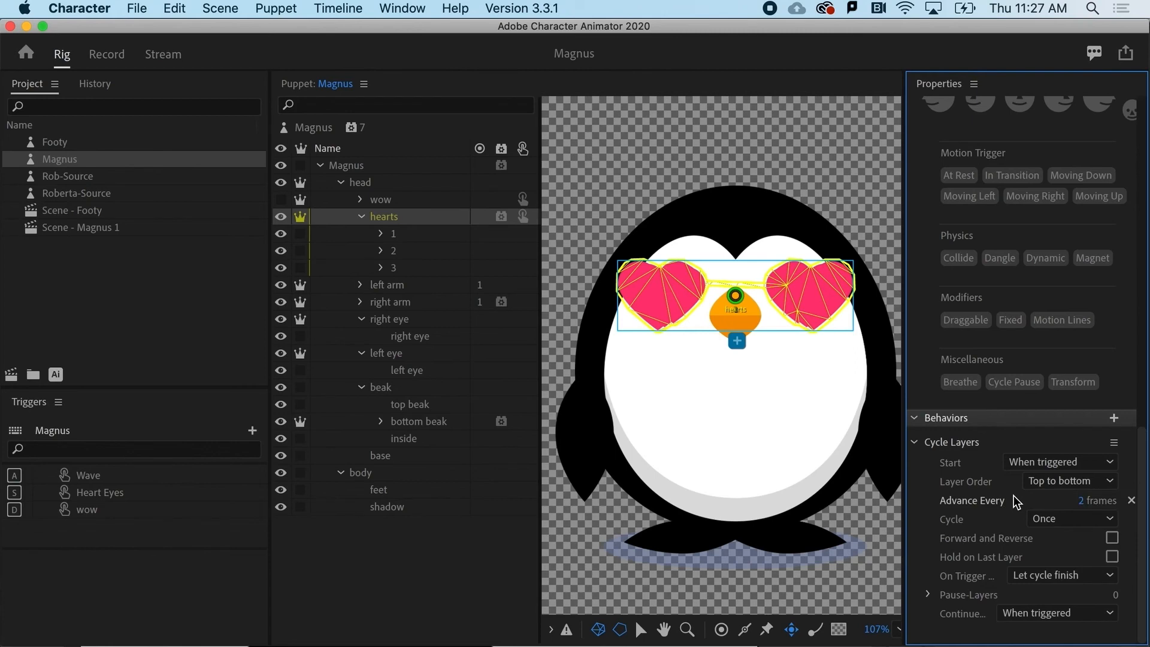
left_click(1043, 519)
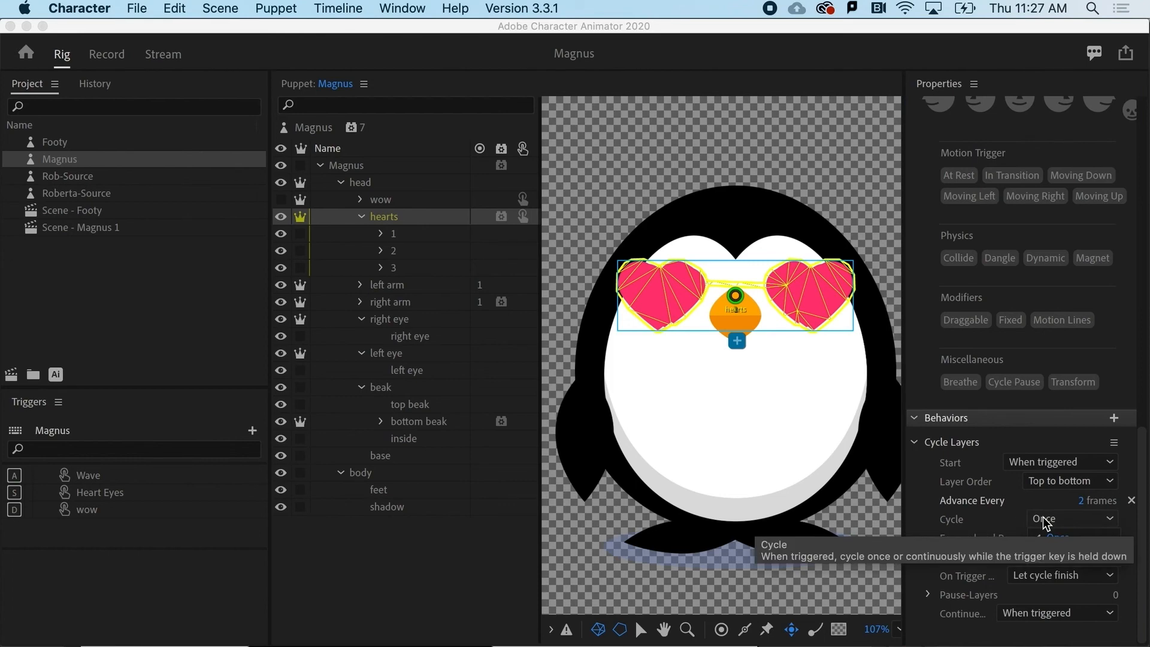
left_click(1069, 557)
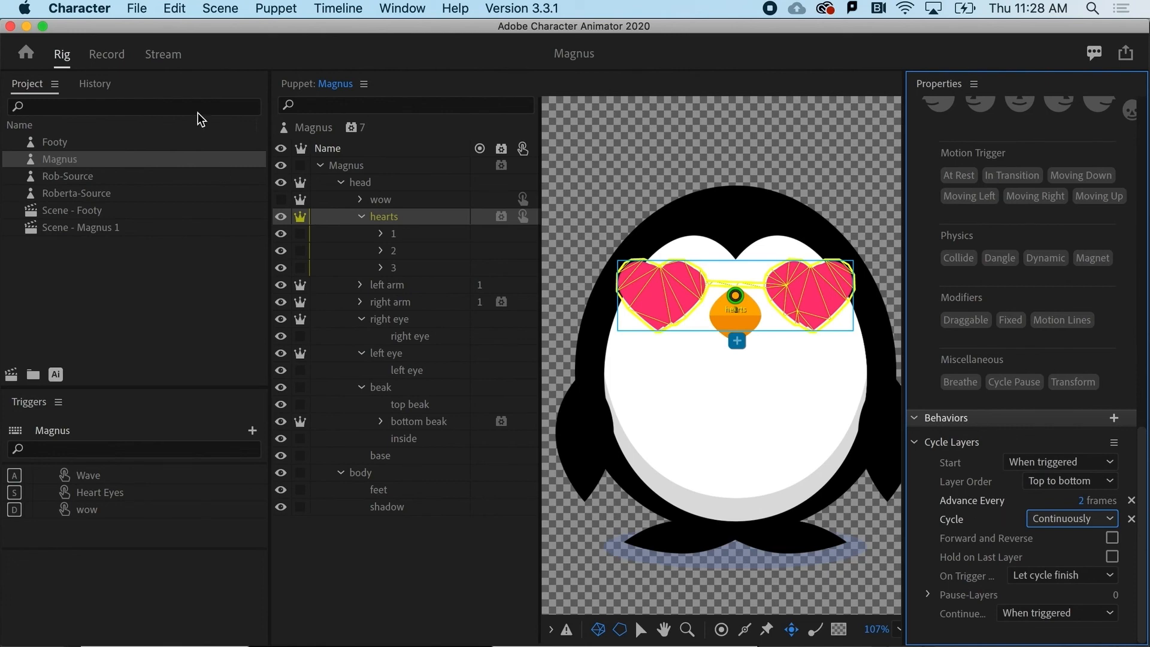
Return to Record mode and test the continuously cycling heart eyes by activating the Heart Eyes trigger repeatedly.
left_click(107, 55)
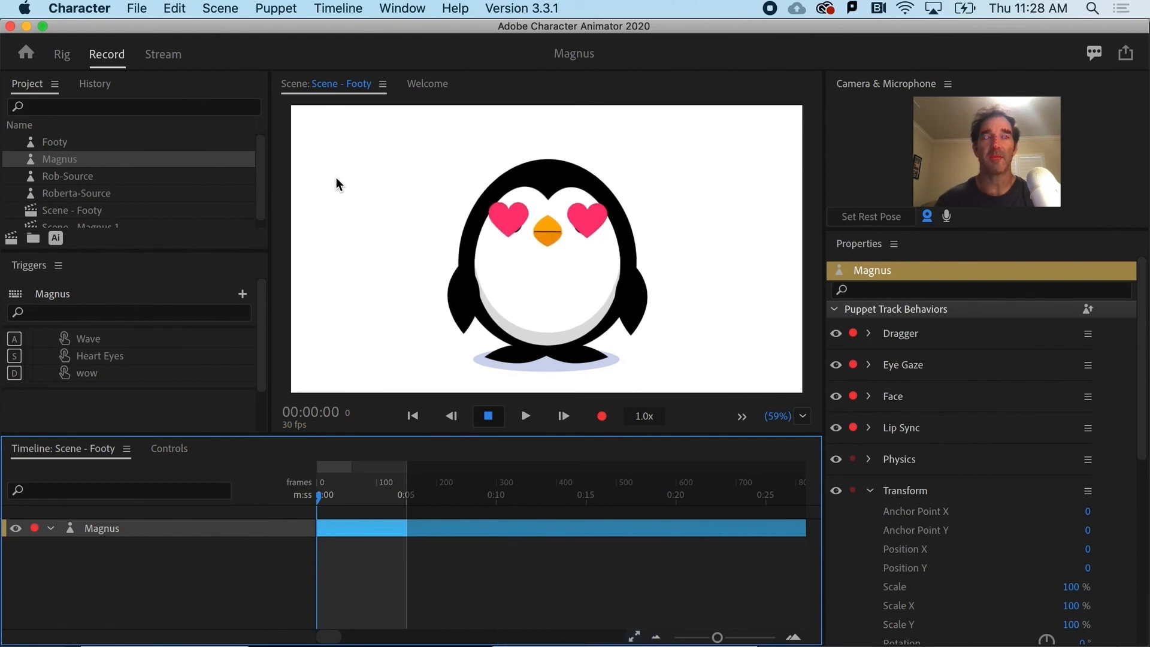
key("s")
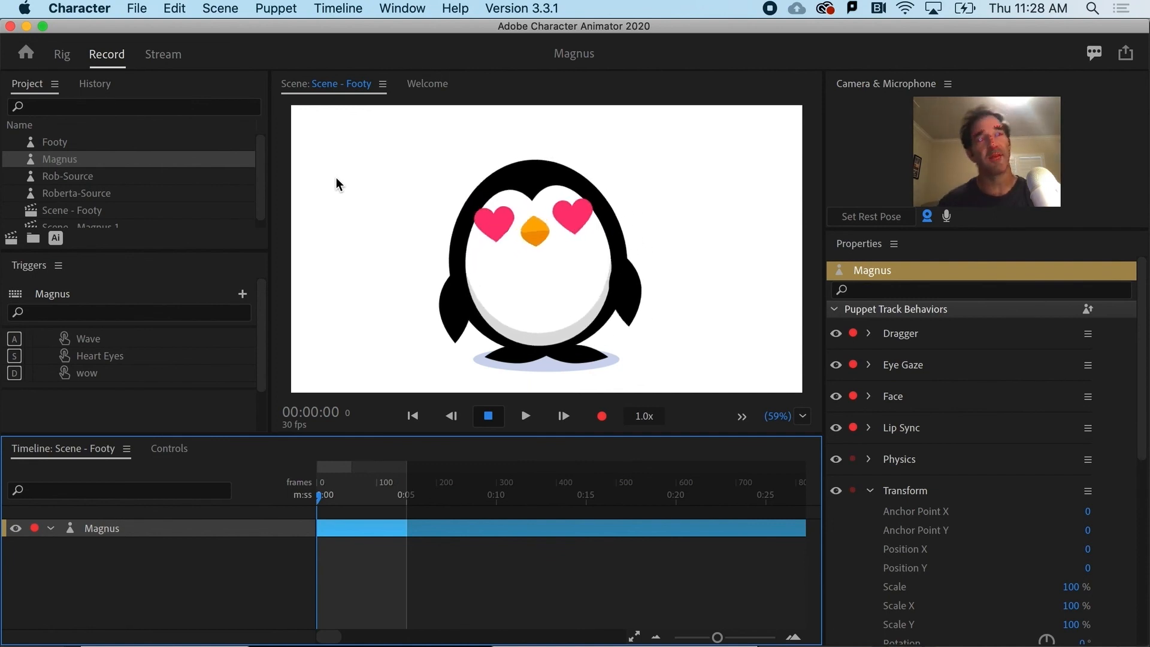
key("s")
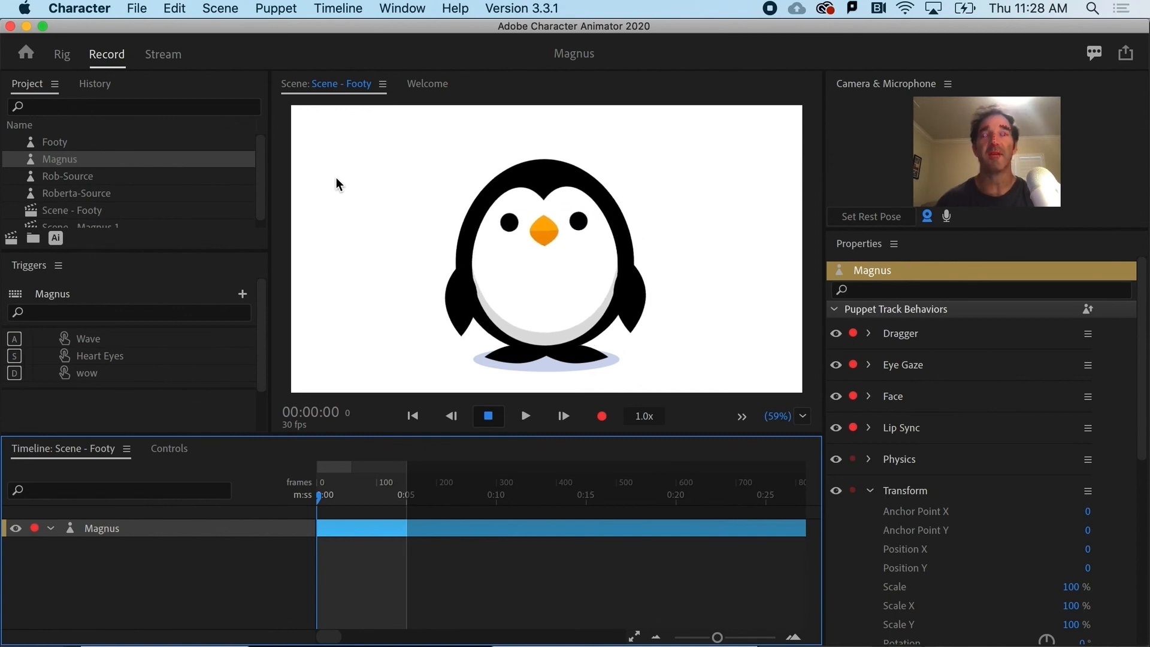